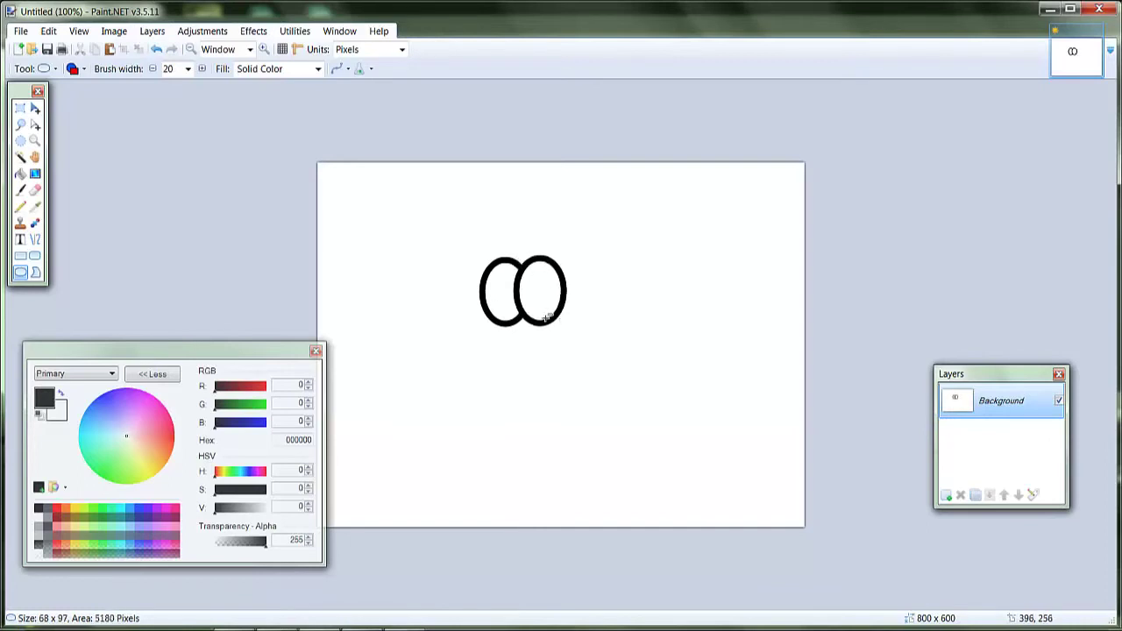
# - Erase part of the nose outline into an open curve and paint a black pupil dot inside each eye
pyautogui.press('e')
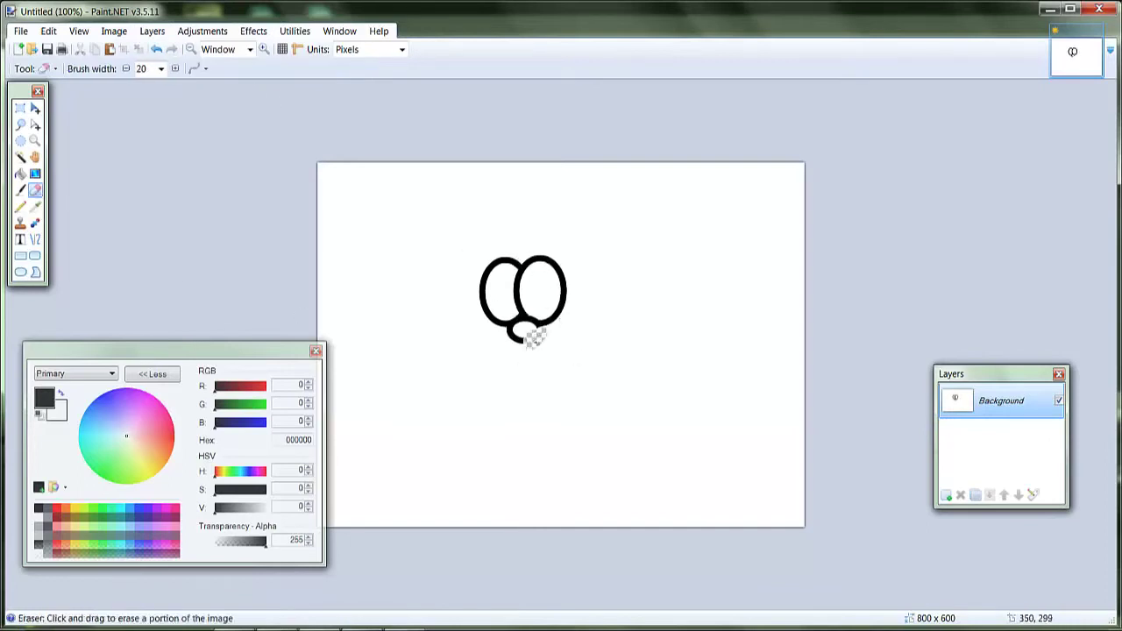
pyautogui.press('b')
pyautogui.click(152, 51)
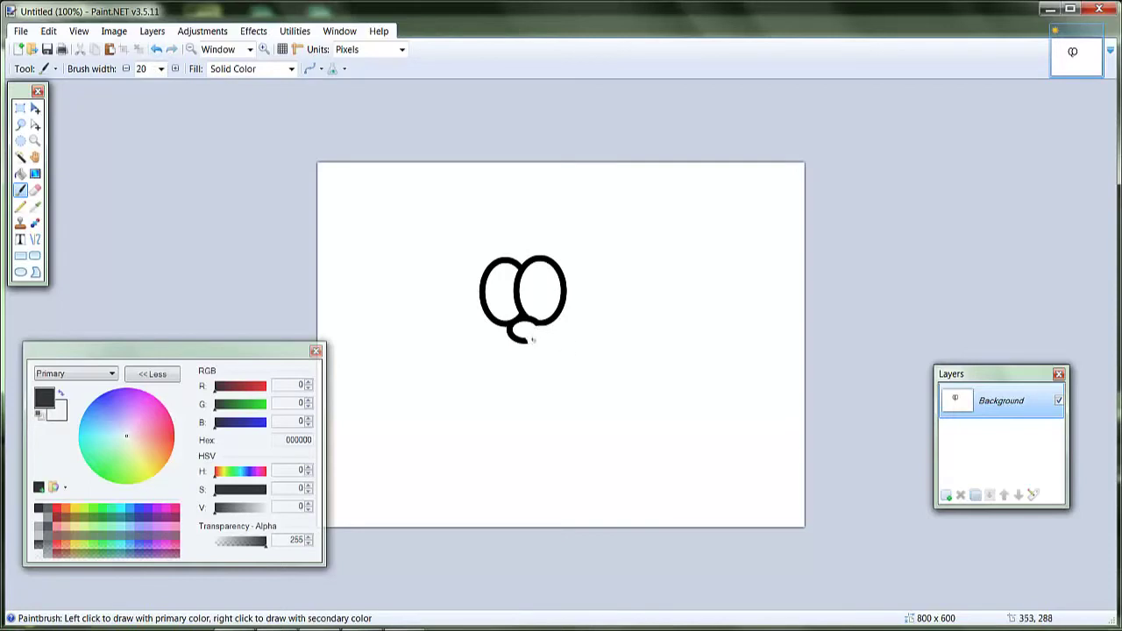
pyautogui.hotkey('ctrl', 'z')
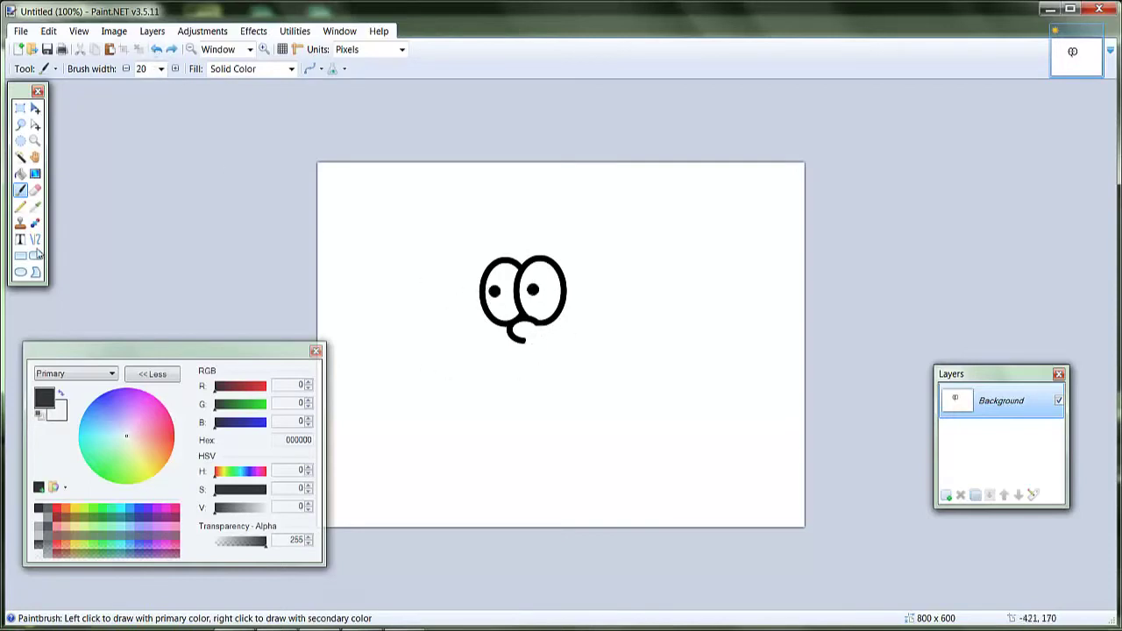
# - Draw a curved smile below the nose with the Line/Curve tool, and reduce the brush width to 17
pyautogui.press('o')
pyautogui.moveTo(489, 353)
pyautogui.mouseDown()
pyautogui.moveTo(580, 340)
pyautogui.moveTo(551, 376)
pyautogui.moveTo(527, 372)
pyautogui.moveTo(544, 370)
pyautogui.mouseUp()
pyautogui.press('Return')
pyautogui.press('[')
pyautogui.press('[')
pyautogui.press('[')
# - Draw the face's left contour as connected curves, from the jaw up around the eyes and across the forehead
pyautogui.moveTo(466, 228)
pyautogui.mouseDown()
pyautogui.moveTo(473, 417)
pyautogui.moveTo(506, 430)
pyautogui.mouseUp()
pyautogui.moveTo(493, 362); pyautogui.dragTo(476, 362)
pyautogui.moveTo(477, 292)
pyautogui.mouseDown()
pyautogui.moveTo(474, 302)
pyautogui.moveTo(467, 289)
pyautogui.mouseUp()
pyautogui.moveTo(481, 344)
pyautogui.mouseDown()
pyautogui.moveTo(468, 333)
pyautogui.moveTo(504, 403)
pyautogui.mouseUp()
pyautogui.click(156, 51)
pyautogui.moveTo(471, 297); pyautogui.dragTo(482, 230)
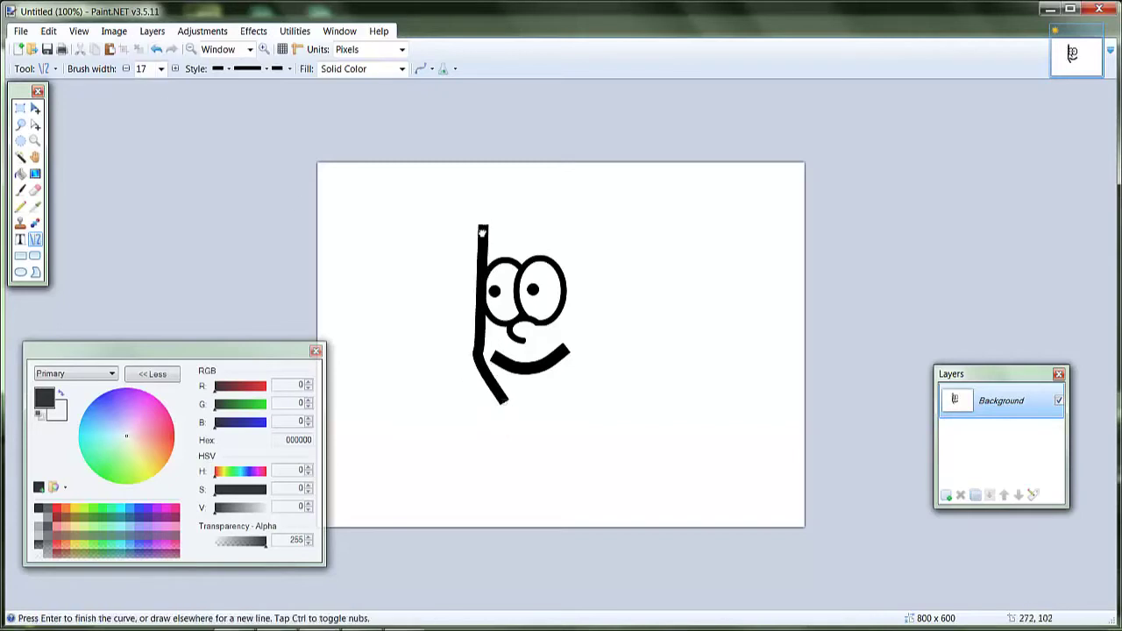
pyautogui.hotkey('ctrl', 'z')
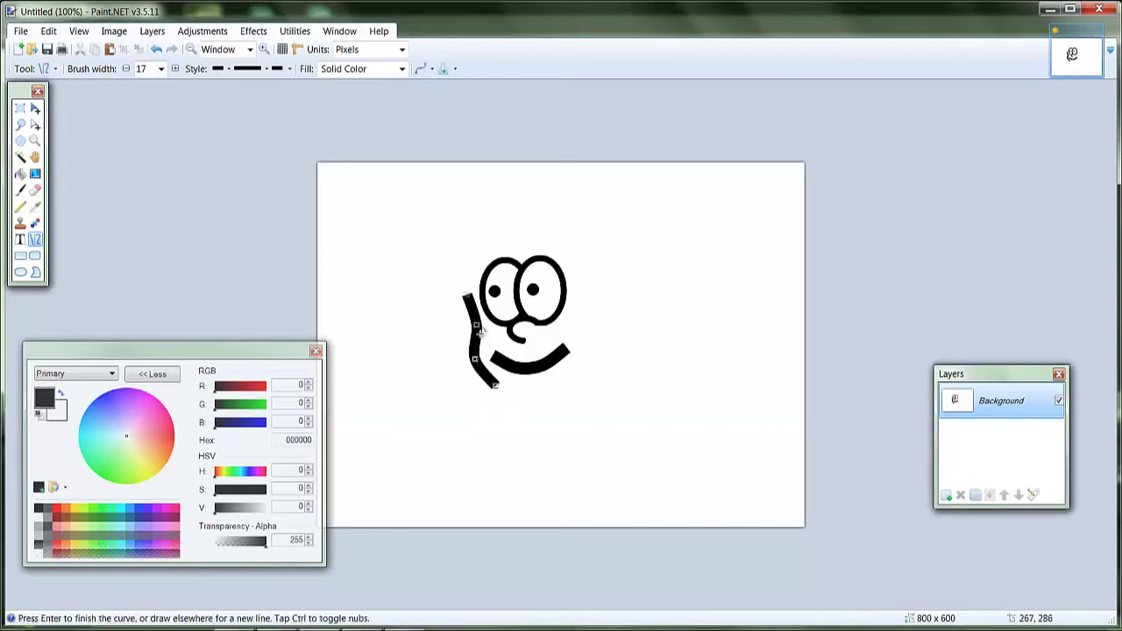
pyautogui.moveTo(466, 304); pyautogui.dragTo(487, 247)
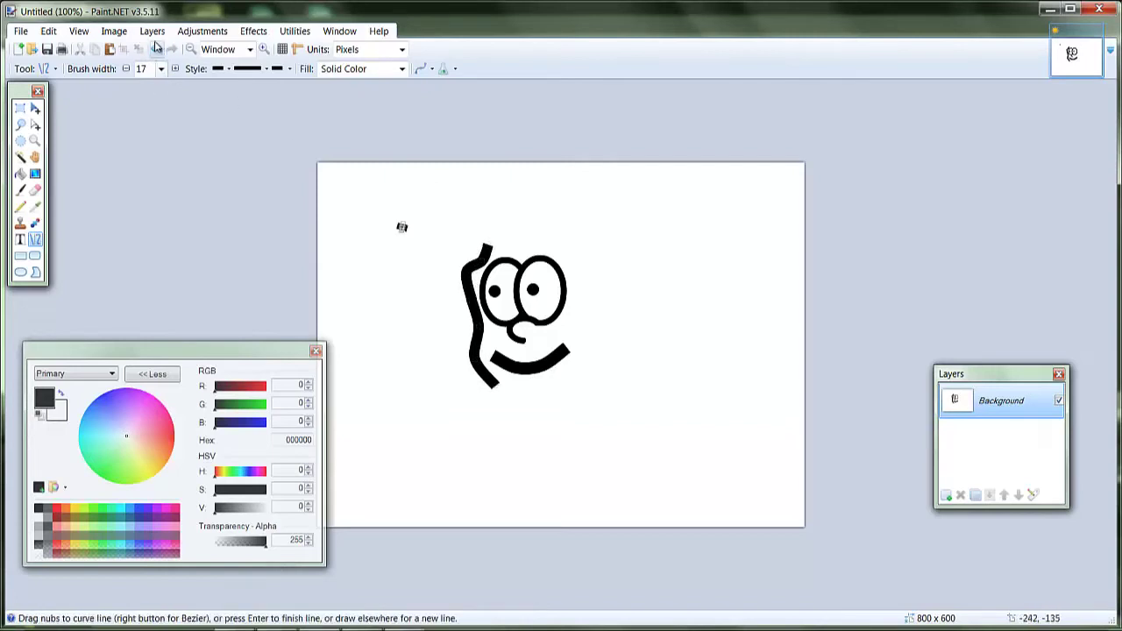
pyautogui.hotkey('ctrl', 'z')
pyautogui.moveTo(471, 299)
pyautogui.mouseDown()
pyautogui.moveTo(442, 227)
pyautogui.moveTo(579, 246)
pyautogui.mouseUp()
# - Draw a rounded chin and jaw curve under the smile, joined to the lower end of the left face contour
pyautogui.moveTo(490, 383); pyautogui.dragTo(581, 408)
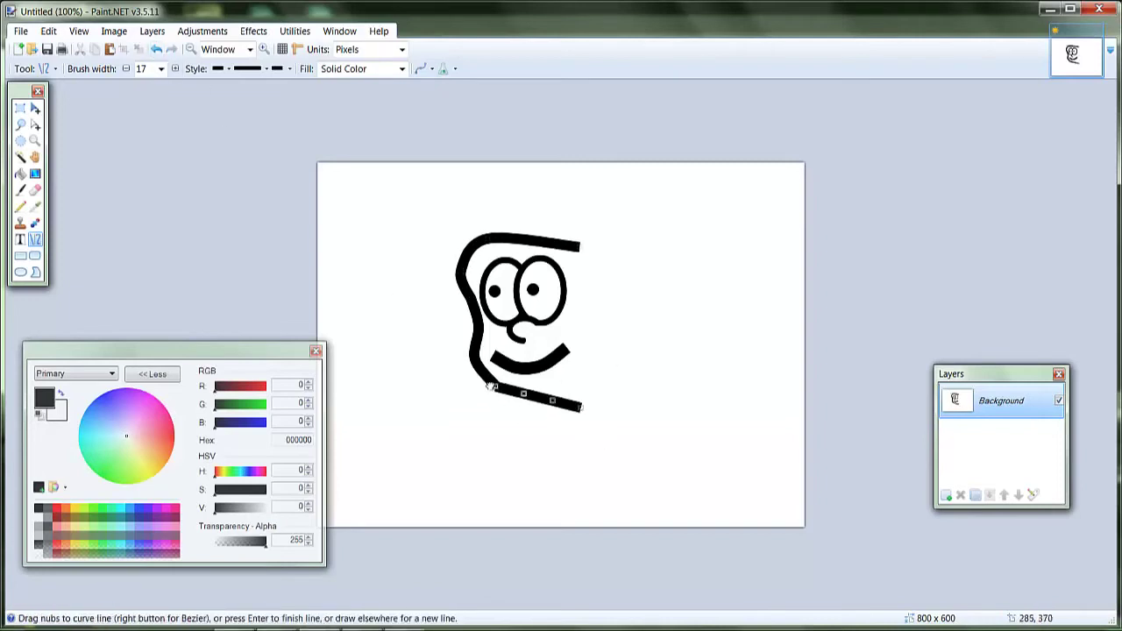
pyautogui.moveTo(492, 386)
pyautogui.mouseDown()
pyautogui.moveTo(514, 394)
pyautogui.moveTo(494, 382)
pyautogui.mouseUp()
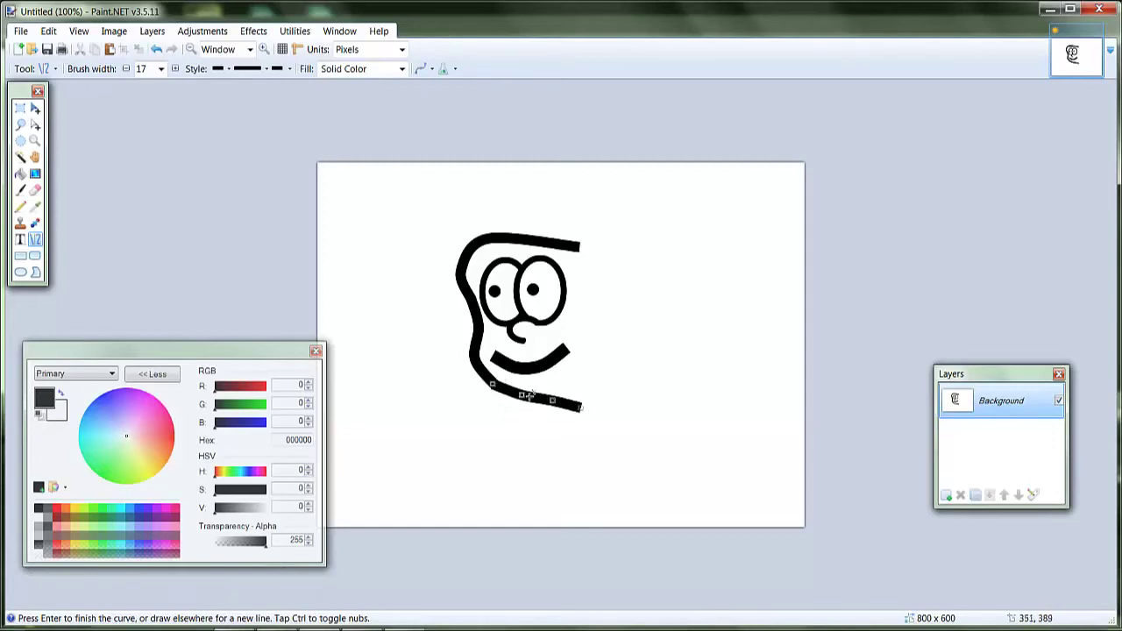
pyautogui.moveTo(581, 408)
pyautogui.mouseDown()
pyautogui.moveTo(614, 377)
pyautogui.moveTo(597, 359)
pyautogui.mouseUp()
pyautogui.press('Return')
# - Draw a pointed front lock of hair rising from the forehead, with a wavy top edge running back over the head
pyautogui.moveTo(467, 247)
pyautogui.mouseDown()
pyautogui.moveTo(442, 195)
pyautogui.moveTo(572, 208)
pyautogui.mouseUp()
pyautogui.press('Return')
pyautogui.moveTo(444, 187); pyautogui.dragTo(442, 192)
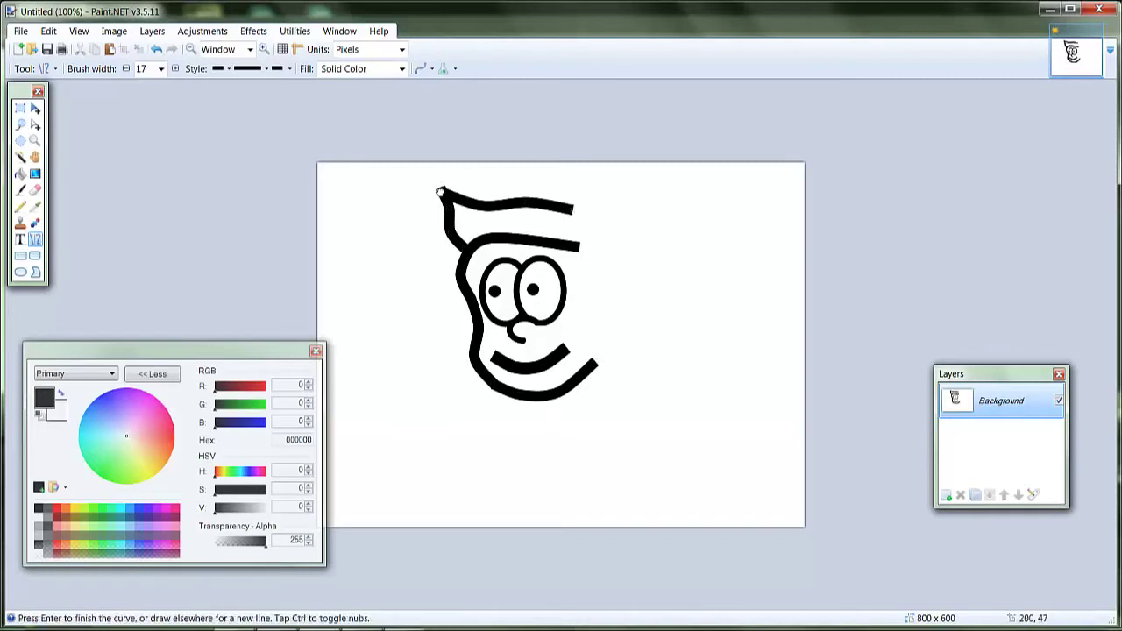
# - Extend the hair's top edge toward the back of the head, and draw the pointed sideburn and the hairline curving around the ear
pyautogui.moveTo(598, 218)
pyautogui.mouseDown()
pyautogui.moveTo(627, 232)
pyautogui.moveTo(576, 313)
pyautogui.moveTo(595, 281)
pyautogui.moveTo(617, 352)
pyautogui.mouseUp()
pyautogui.press('Return')
pyautogui.press('Return')
pyautogui.press('Return')
pyautogui.moveTo(603, 305); pyautogui.dragTo(619, 293)
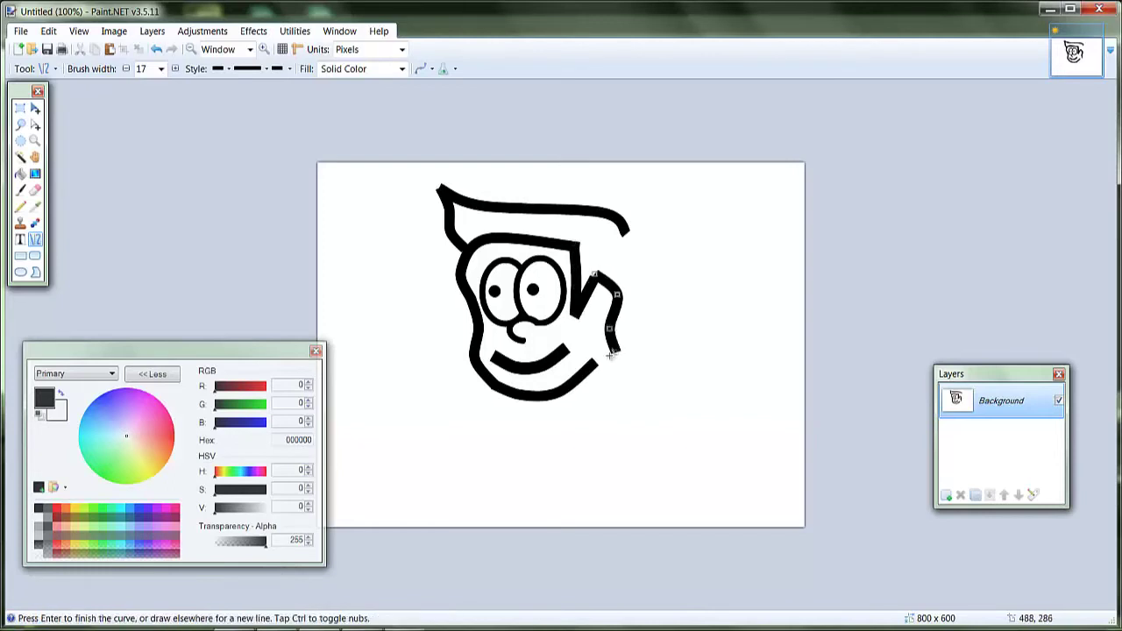
# - Close the back of the hair with a curve from the top edge down to the nape
pyautogui.moveTo(618, 352)
pyautogui.mouseDown()
pyautogui.moveTo(647, 285)
pyautogui.moveTo(623, 229)
pyautogui.mouseUp()
pyautogui.moveTo(627, 319); pyautogui.dragTo(624, 348)
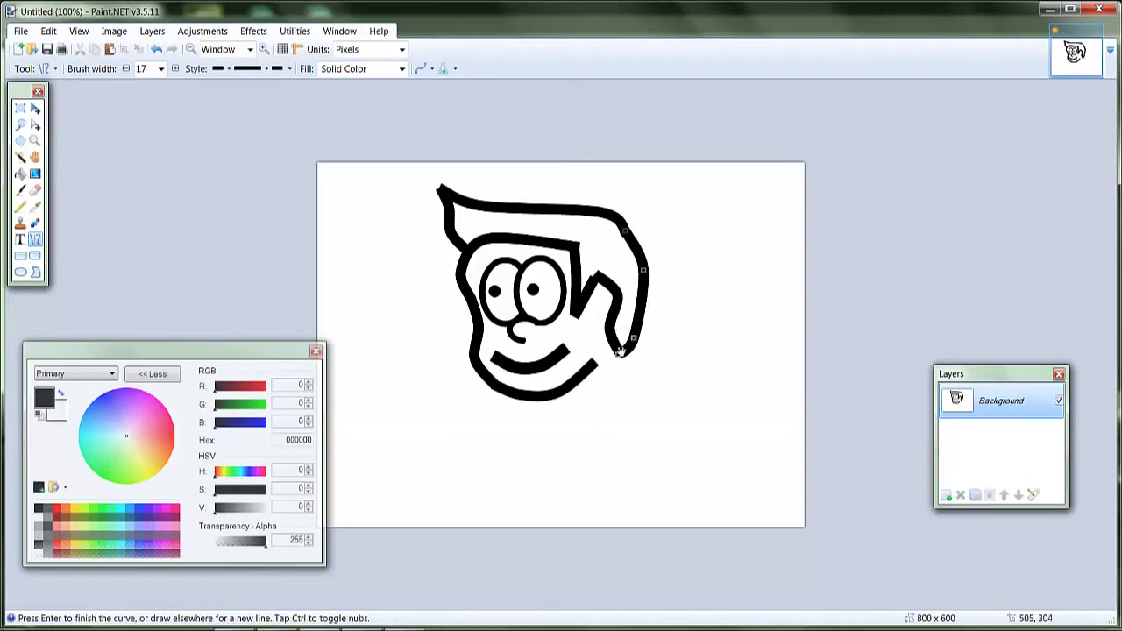
pyautogui.press('Return')
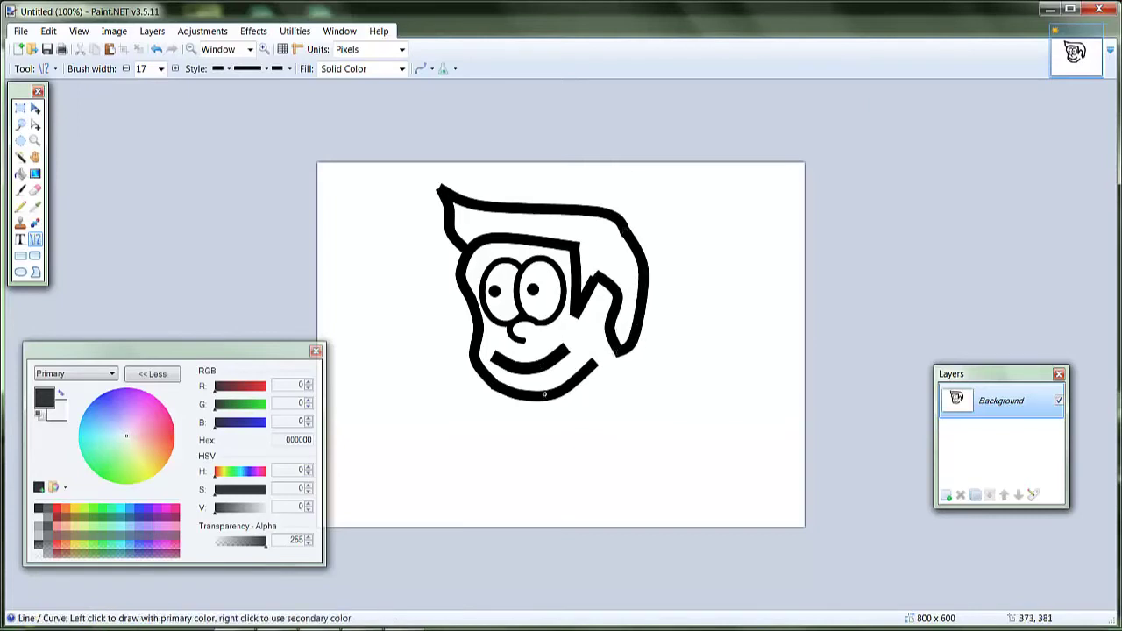
# - Draw the front and back lines of the neck and join them with a curved neckline
pyautogui.moveTo(544, 400); pyautogui.dragTo(546, 419)
pyautogui.moveTo(619, 346); pyautogui.dragTo(614, 421)
pyautogui.moveTo(546, 418)
pyautogui.mouseDown()
pyautogui.moveTo(619, 418)
pyautogui.moveTo(551, 403)
pyautogui.moveTo(540, 419)
pyautogui.mouseUp()
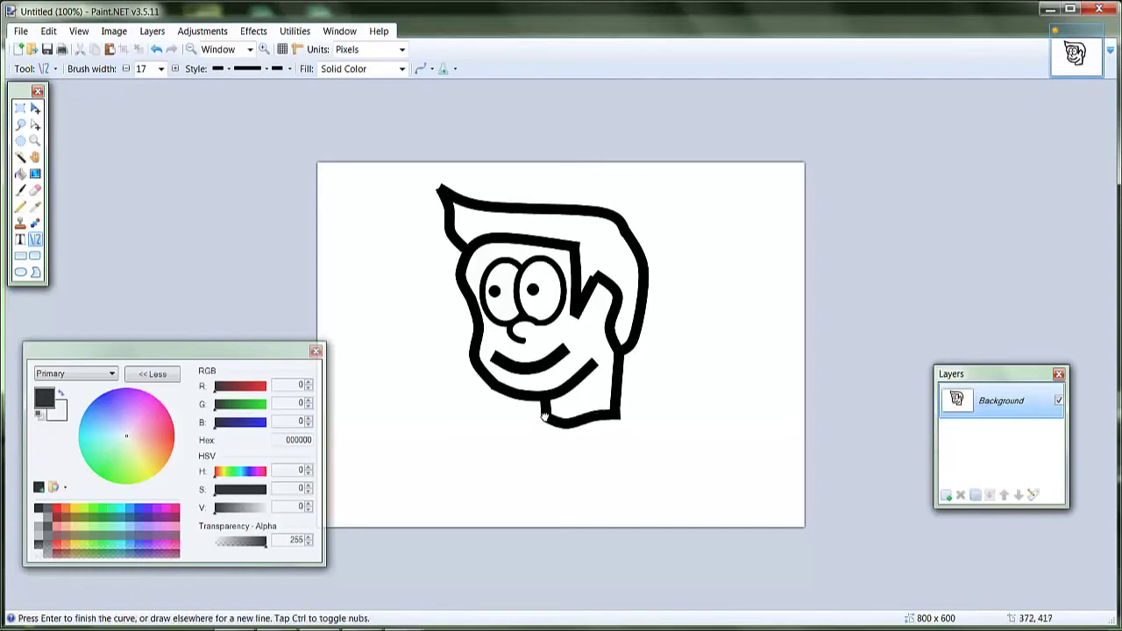
# - Draw both shoulders and outer arms curving from the neckline to the canvas edge, plus the two inner arm lines
pyautogui.moveTo(614, 411); pyautogui.dragTo(692, 526)
pyautogui.moveTo(654, 468)
pyautogui.mouseDown()
pyautogui.moveTo(633, 425)
pyautogui.moveTo(701, 511)
pyautogui.moveTo(637, 563)
pyautogui.moveTo(561, 461)
pyautogui.moveTo(596, 551)
pyautogui.mouseUp()
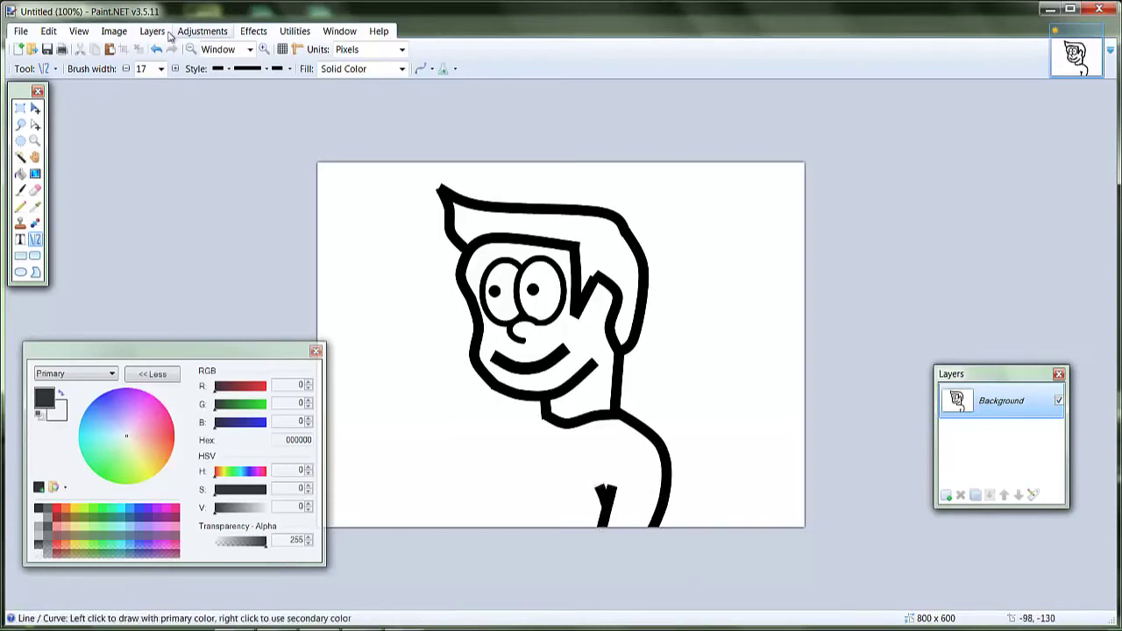
pyautogui.moveTo(546, 418)
pyautogui.mouseDown()
pyautogui.moveTo(458, 458)
pyautogui.moveTo(448, 539)
pyautogui.mouseUp()
pyautogui.moveTo(497, 478)
pyautogui.mouseDown()
pyautogui.moveTo(483, 434)
pyautogui.moveTo(508, 524)
pyautogui.moveTo(510, 491)
pyautogui.mouseUp()
pyautogui.press('Return')
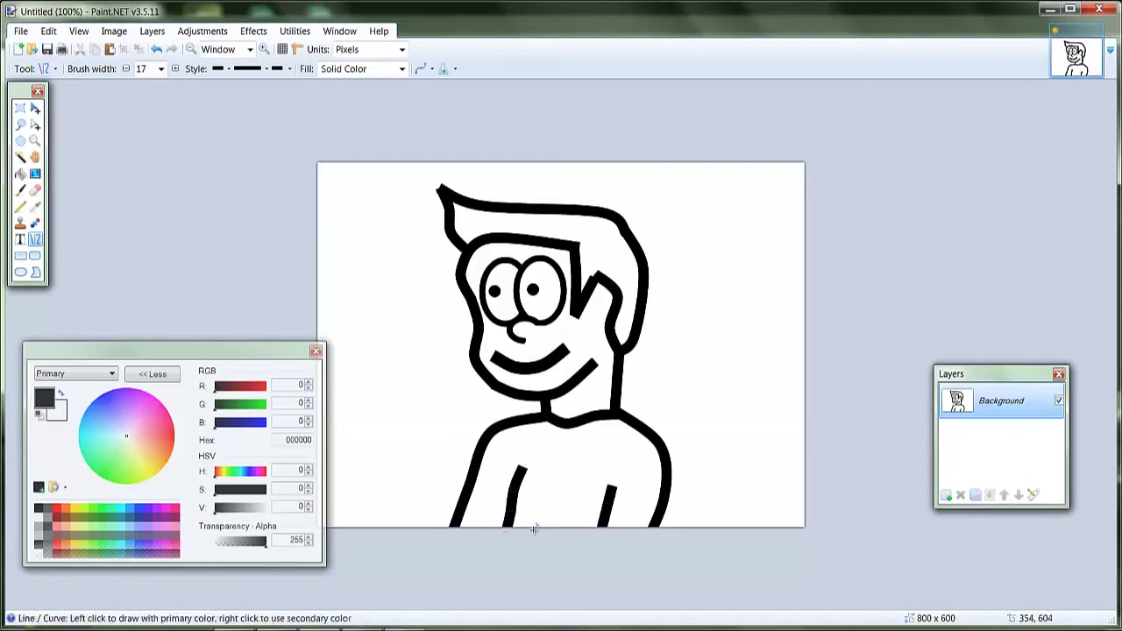
# - Add a shirt collar as a second curve beneath the neckline, with a short curved line below it
pyautogui.moveTo(531, 425)
pyautogui.mouseDown()
pyautogui.moveTo(631, 427)
pyautogui.moveTo(554, 445)
pyautogui.mouseUp()
pyautogui.press('Return')
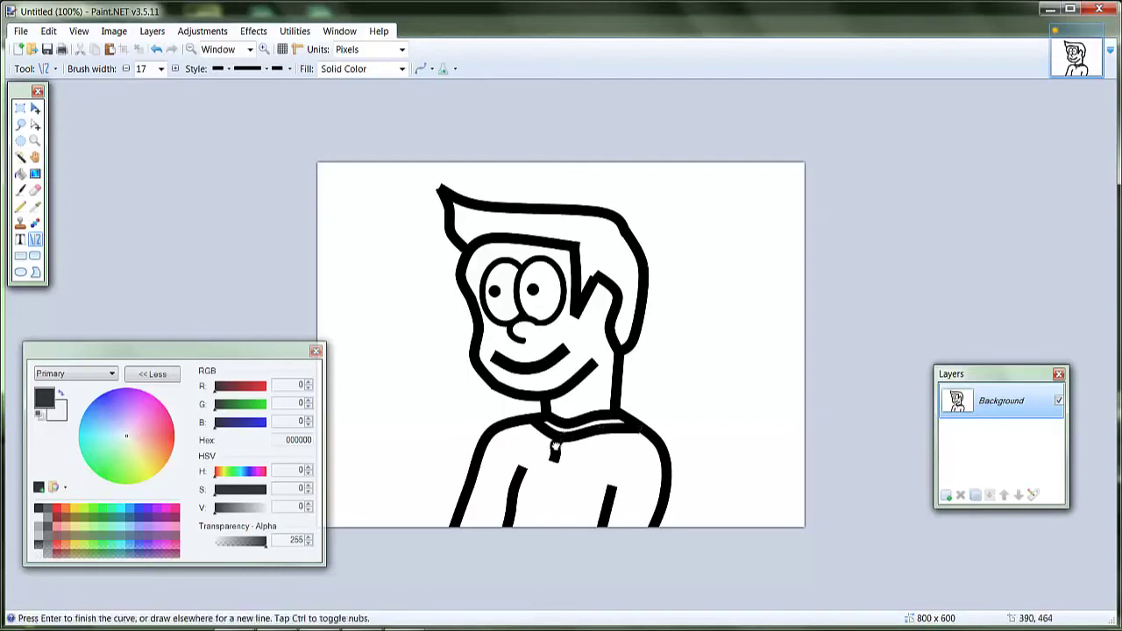
pyautogui.press('Return')
# - Draw an upright ellipse as a second figure's head beside the large character, and reduce the Line/Curve brush width to 14
pyautogui.moveTo(707, 205); pyautogui.dragTo(711, 317)
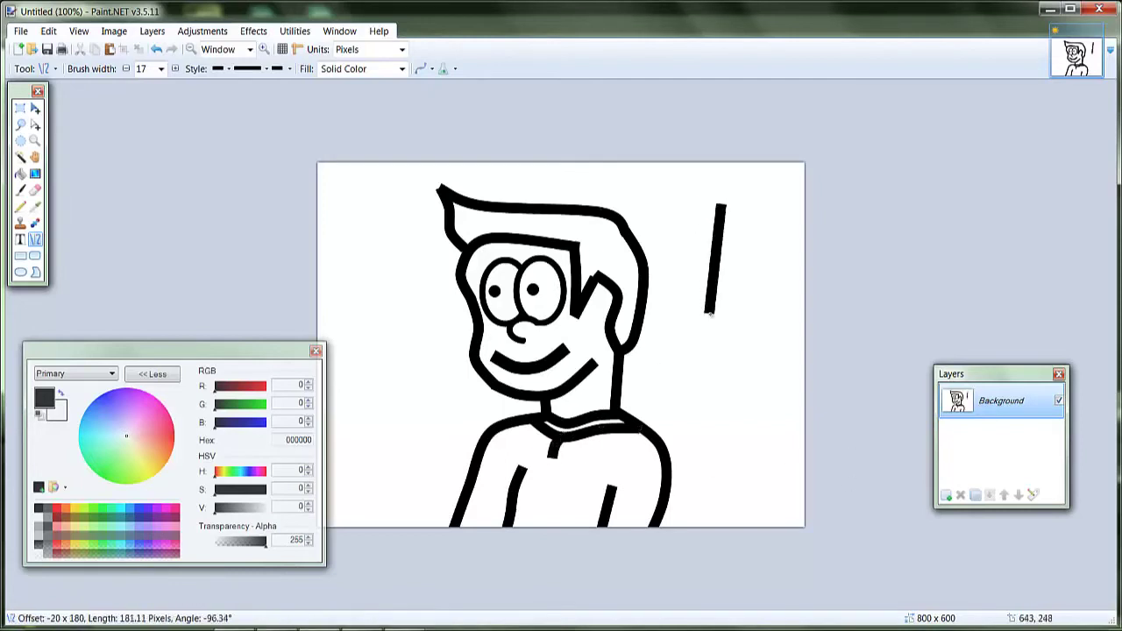
pyautogui.moveTo(707, 230)
pyautogui.mouseDown()
pyautogui.moveTo(697, 233)
pyautogui.moveTo(753, 211)
pyautogui.moveTo(761, 313)
pyautogui.mouseUp()
pyautogui.click(156, 50)
pyautogui.click(20, 272)
pyautogui.click(35, 239)
pyautogui.press('[')
pyautogui.press('[')
pyautogui.press('[')
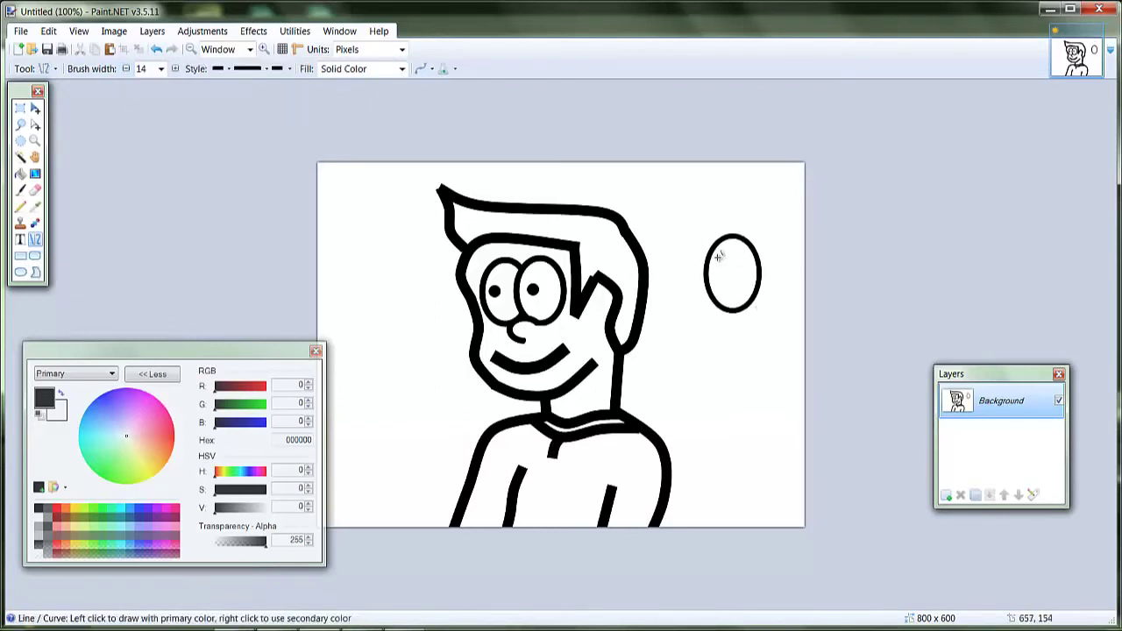
# - Set the brush width to 6 and draw the small figure's curved shoulders and outer arms below its head
pyautogui.moveTo(716, 265)
pyautogui.mouseDown()
pyautogui.moveTo(741, 263)
pyautogui.moveTo(728, 260)
pyautogui.moveTo(730, 286)
pyautogui.mouseUp()
pyautogui.click(156, 51)
pyautogui.click(126, 68)
pyautogui.click(126, 69)
pyautogui.click(263, 49)
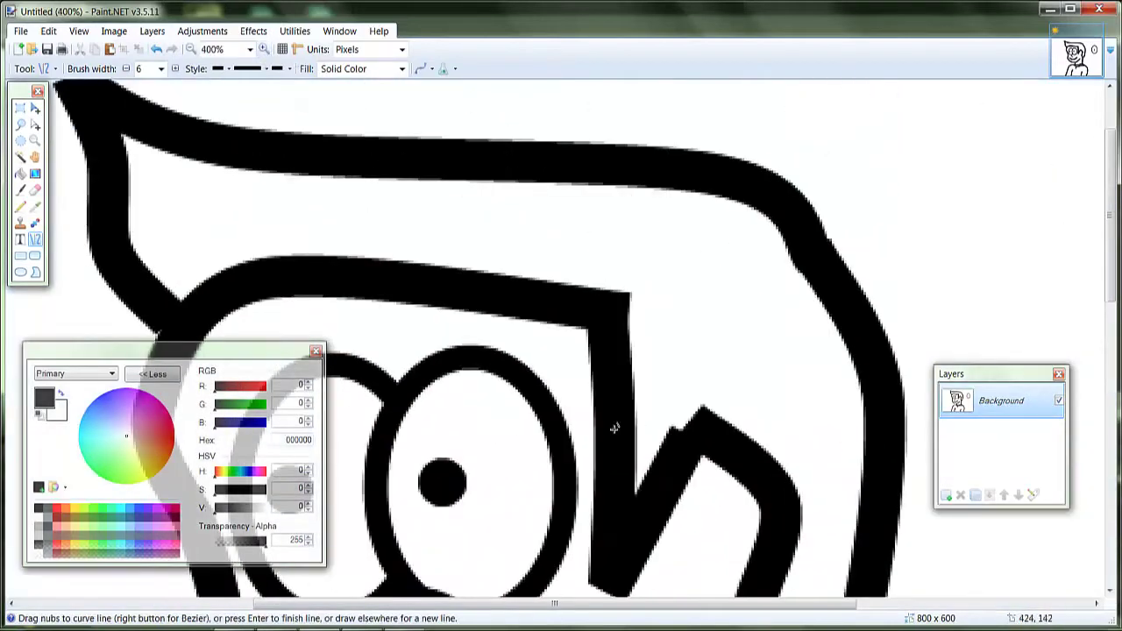
pyautogui.scroll(1, 982, 225)
pyautogui.hotkey('ctrl', 'z')
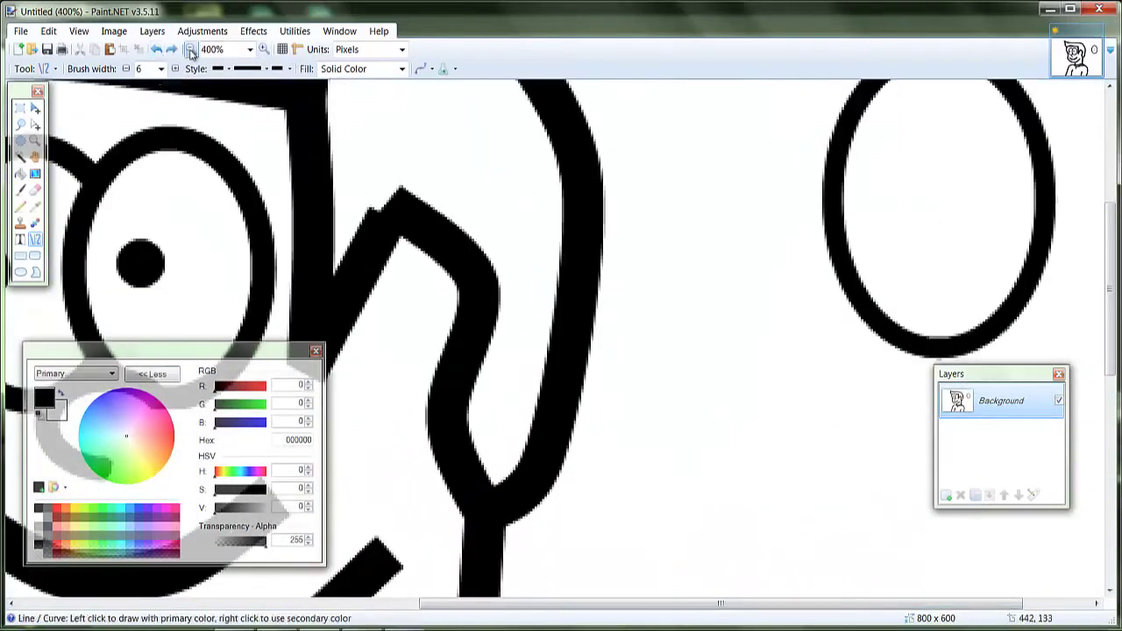
pyautogui.hotkey('ctrl', 'b')
pyautogui.moveTo(660, 322)
pyautogui.mouseDown()
pyautogui.moveTo(651, 379)
pyautogui.moveTo(654, 334)
pyautogui.moveTo(688, 380)
pyautogui.moveTo(692, 325)
pyautogui.mouseUp()
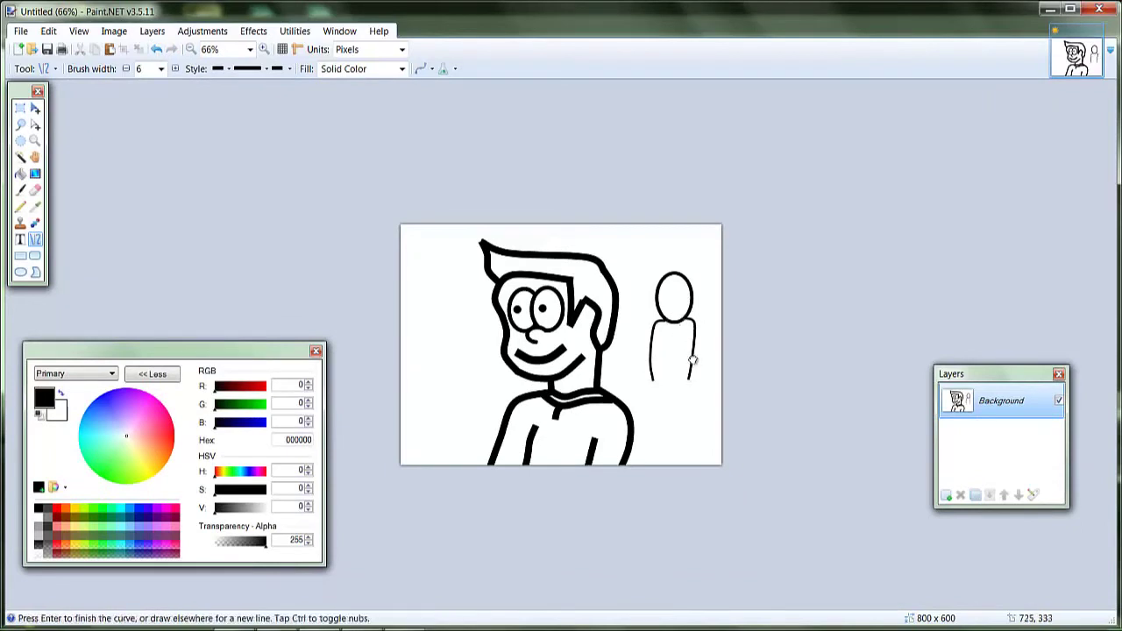
pyautogui.press('Return')
pyautogui.moveTo(656, 421); pyautogui.dragTo(657, 465)
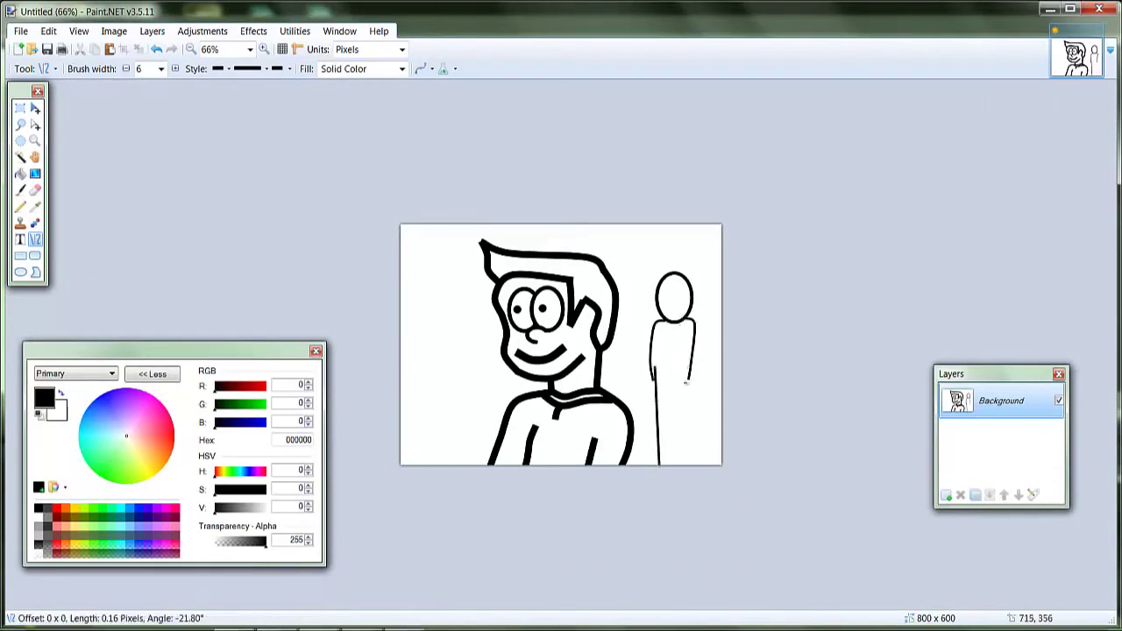
pyautogui.moveTo(690, 369)
pyautogui.mouseDown()
pyautogui.moveTo(677, 464)
pyautogui.moveTo(672, 360)
pyautogui.mouseUp()
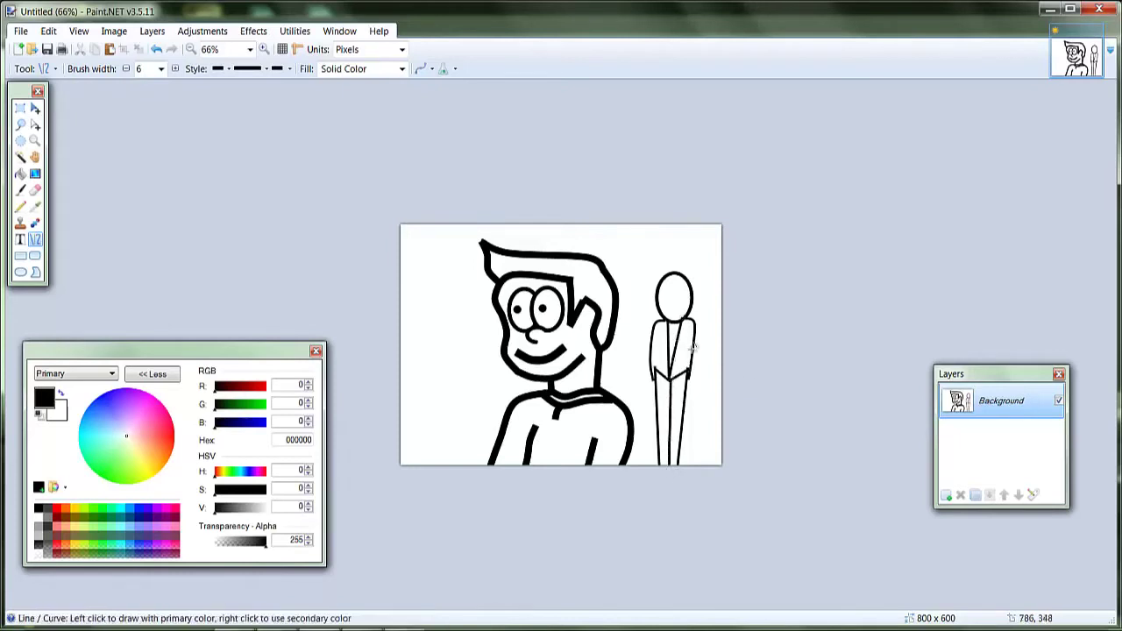
pyautogui.click(156, 49)
pyautogui.click(156, 49)
pyautogui.click(156, 49)
pyautogui.click(156, 50)
pyautogui.click(264, 49)
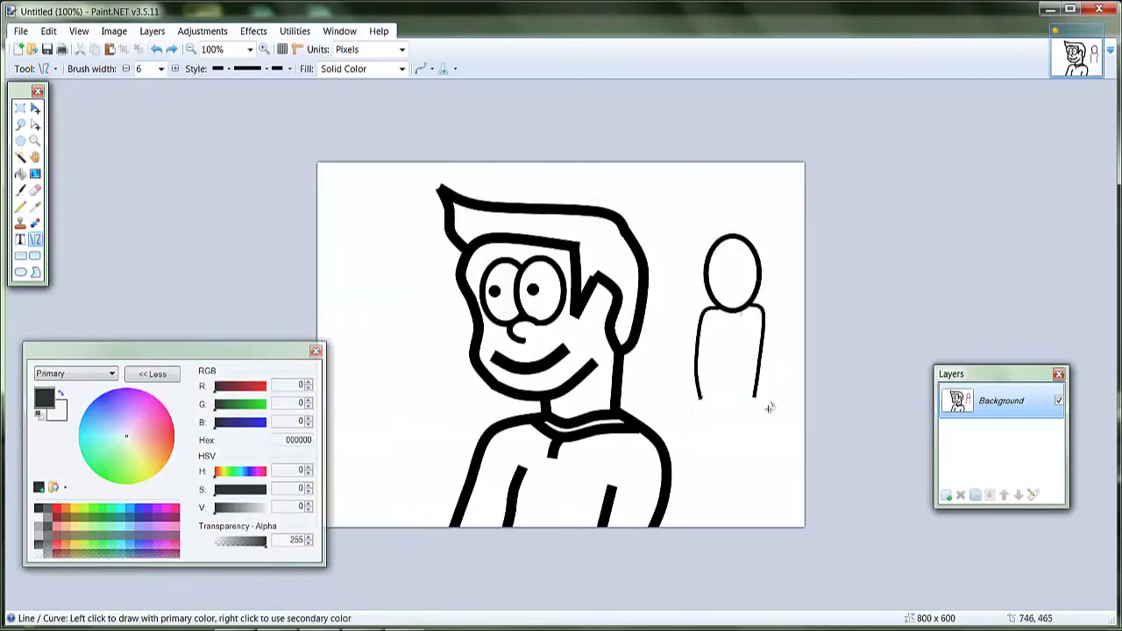
# - Draw the small figure's long legs, inner arm lines, and suit jacket with lapels and a tie
pyautogui.moveTo(756, 396); pyautogui.dragTo(737, 514)
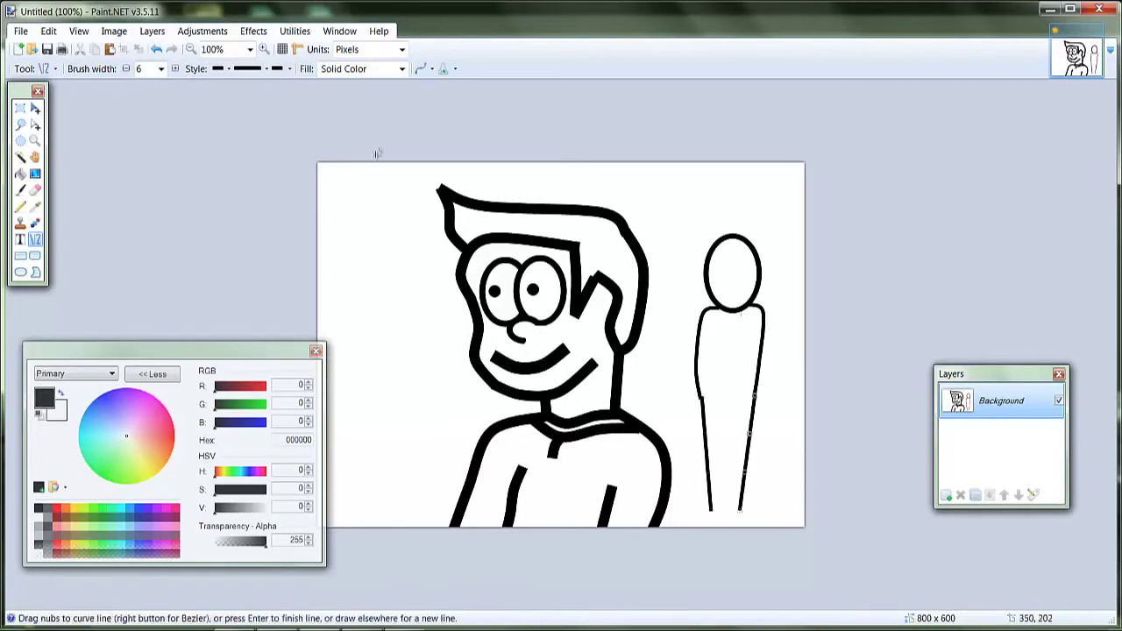
pyautogui.hotkey('ctrl', 'z')
pyautogui.moveTo(752, 396); pyautogui.dragTo(736, 509)
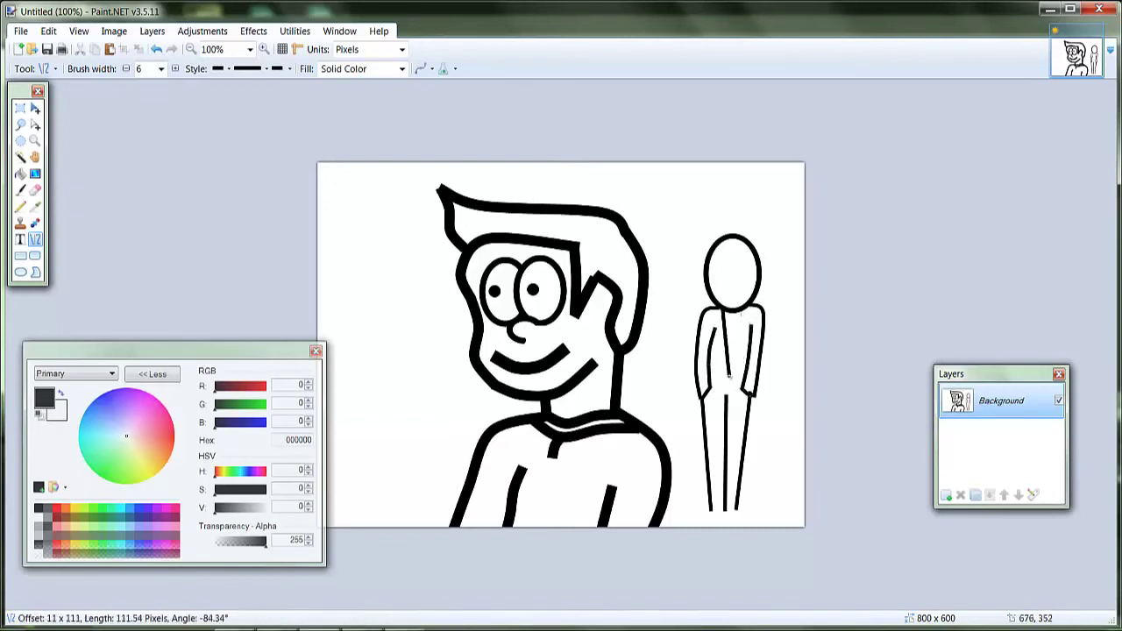
pyautogui.moveTo(751, 304); pyautogui.dragTo(725, 399)
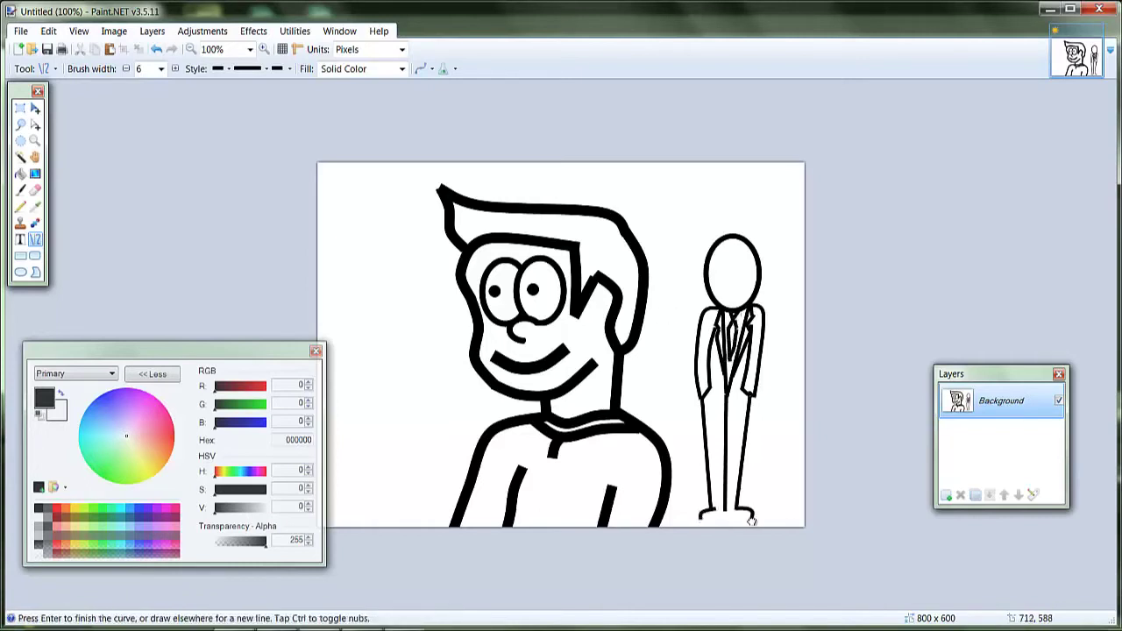
# - Draw two rounded shoes at the ends of the small figure's legs and close the trouser bottoms with a line
pyautogui.moveTo(702, 521); pyautogui.dragTo(712, 518)
pyautogui.scroll(3, 645, 364)
pyautogui.hscroll(2, 645, 364)
pyautogui.moveTo(867, 542); pyautogui.dragTo(867, 577)
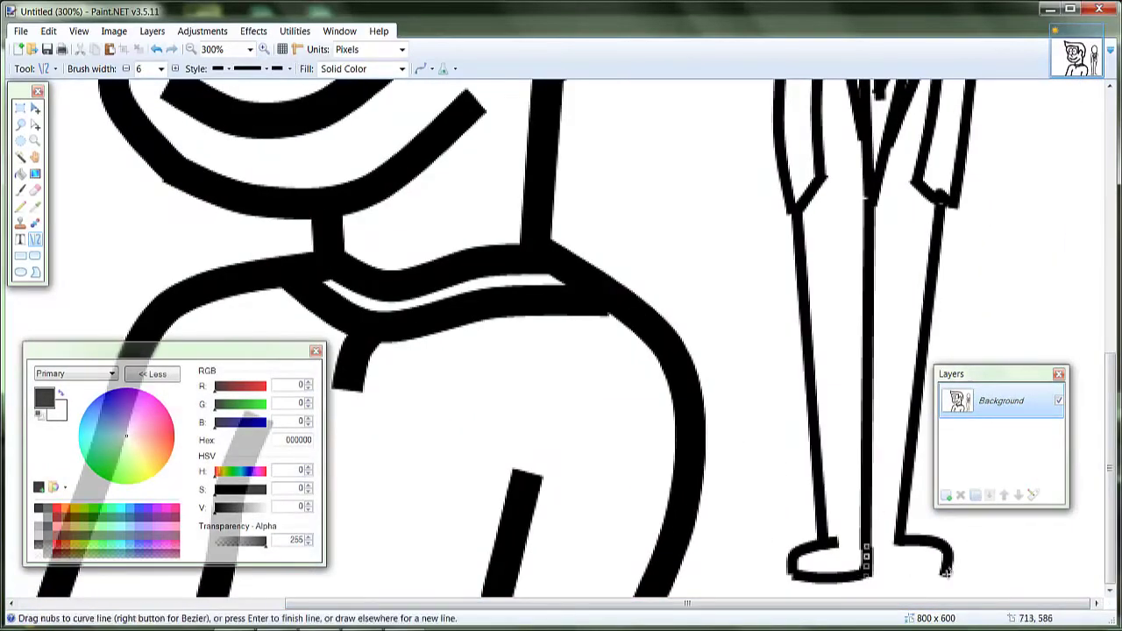
pyautogui.moveTo(946, 571); pyautogui.dragTo(868, 579)
pyautogui.moveTo(824, 538); pyautogui.dragTo(903, 538)
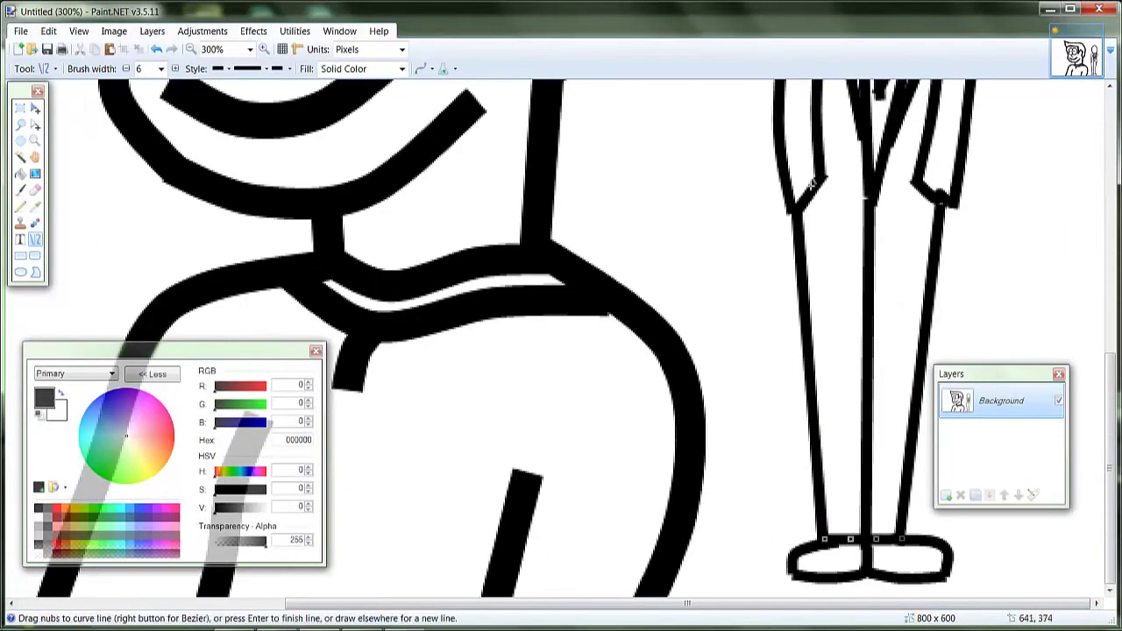
# - Draw the jacket's hem across the small figure's waist between the two arms
pyautogui.moveTo(816, 185)
pyautogui.mouseDown()
pyautogui.moveTo(921, 188)
pyautogui.moveTo(864, 200)
pyautogui.mouseUp()
pyautogui.scroll(2, 864, 202)
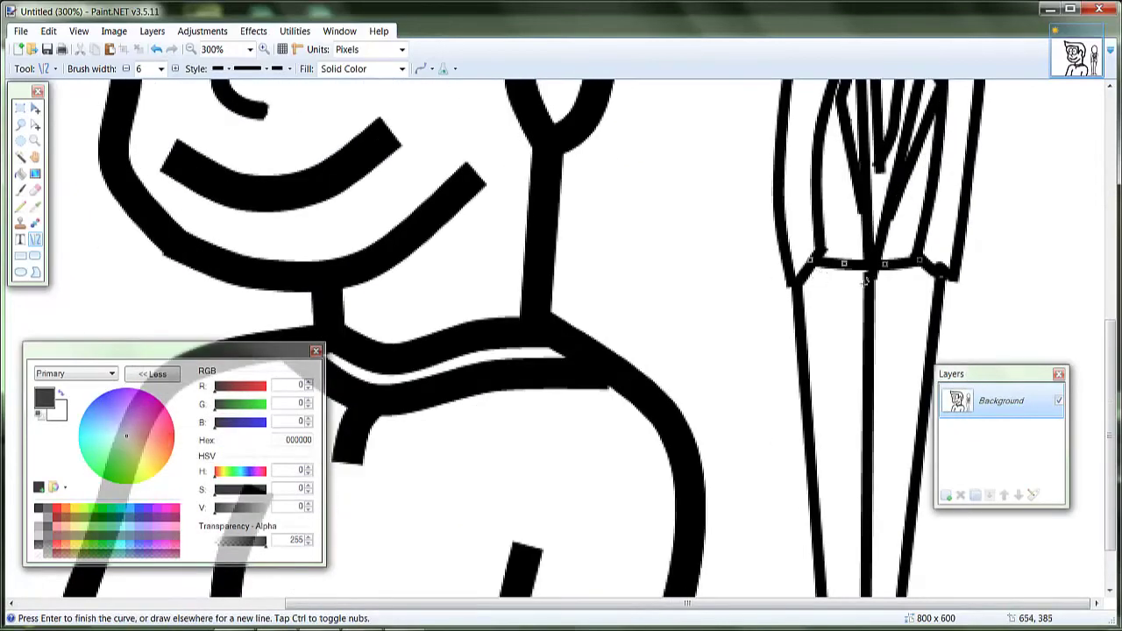
pyautogui.scroll(-3, 869, 356)
# - Set the brush width to 40 and draw a wavy tentacle rising from the small figure's left-hand shoulder
pyautogui.click(161, 69)
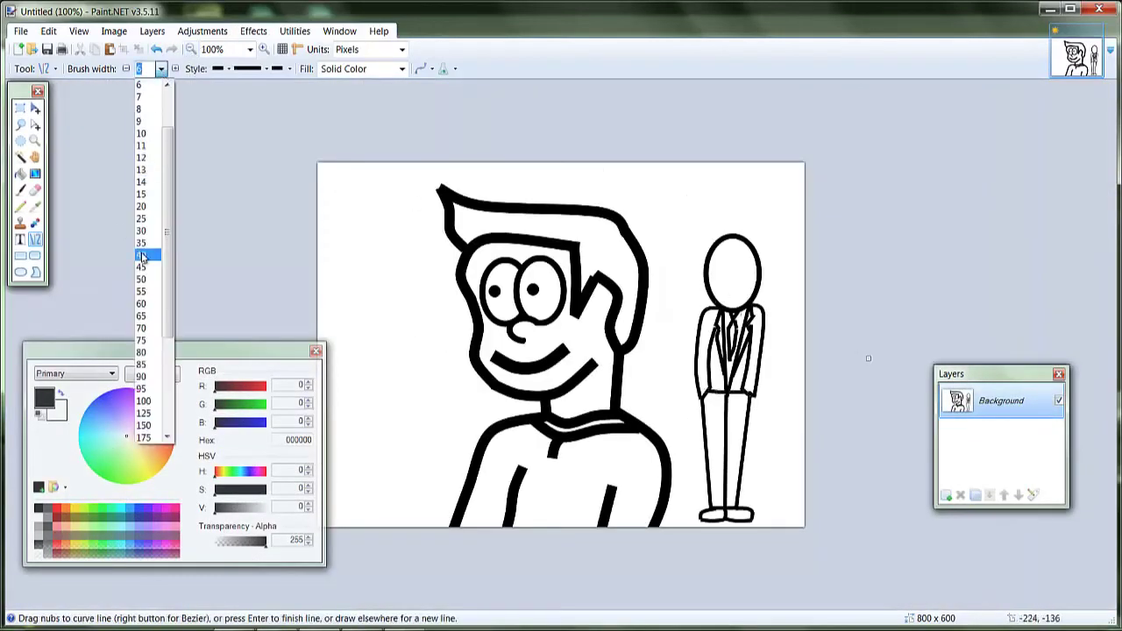
pyautogui.click(147, 339)
pyautogui.write('40')
pyautogui.press('Return')
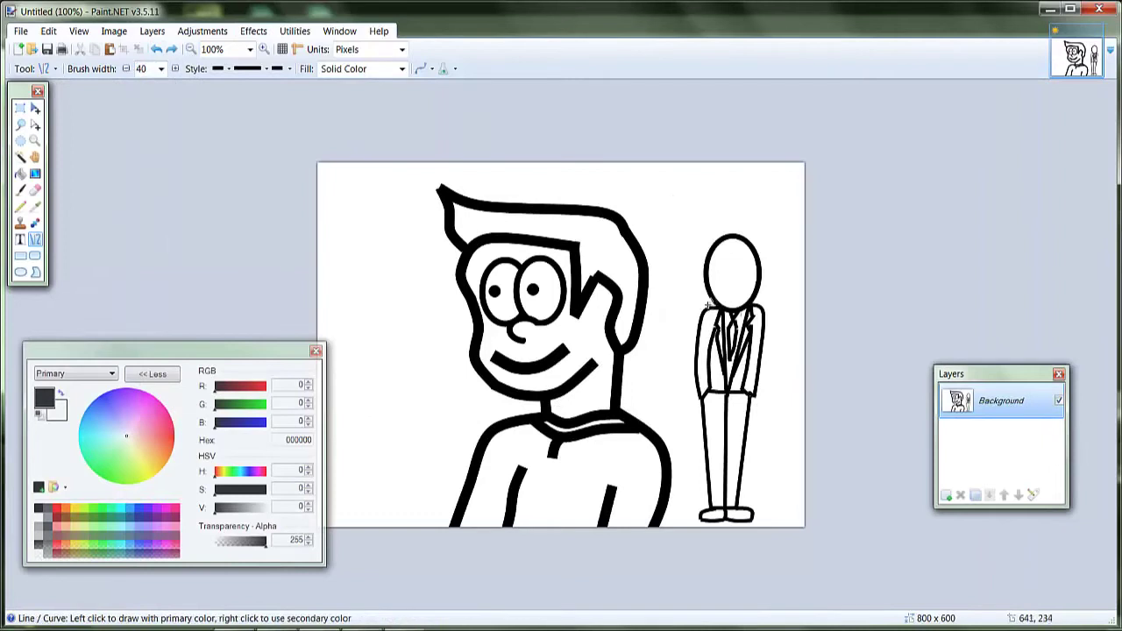
pyautogui.moveTo(708, 305); pyautogui.dragTo(668, 213)
pyautogui.moveTo(698, 285); pyautogui.dragTo(709, 313)
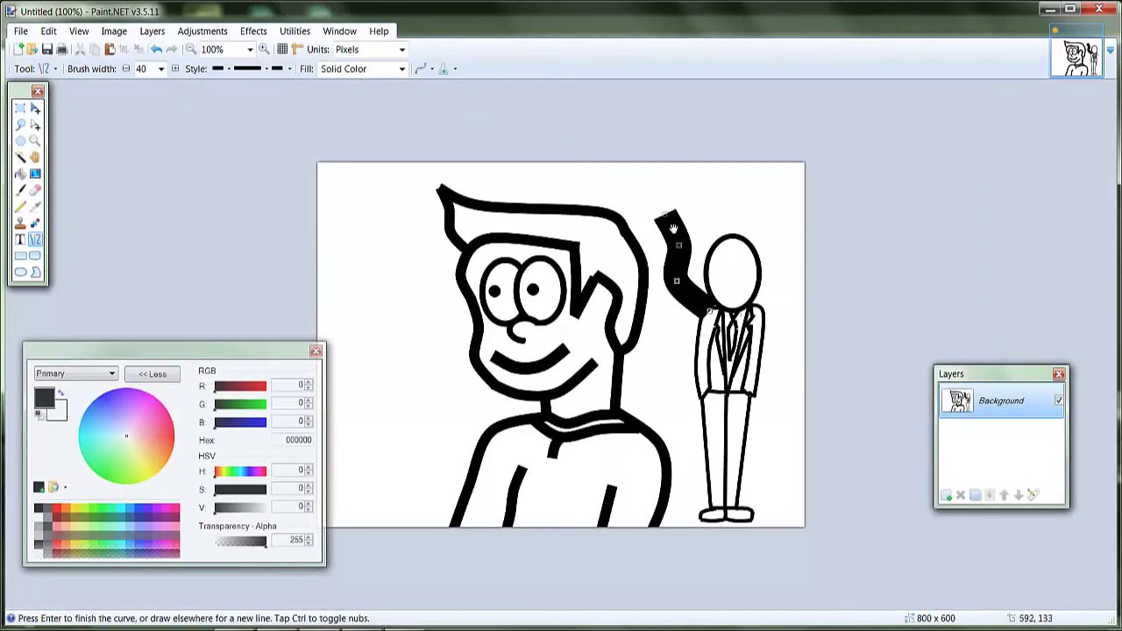
pyautogui.moveTo(673, 228); pyautogui.dragTo(651, 214)
# - Draw more thick wavy tentacles behind the small figure: upper right, middle right, middle left and lower right
pyautogui.moveTo(760, 305); pyautogui.dragTo(807, 221)
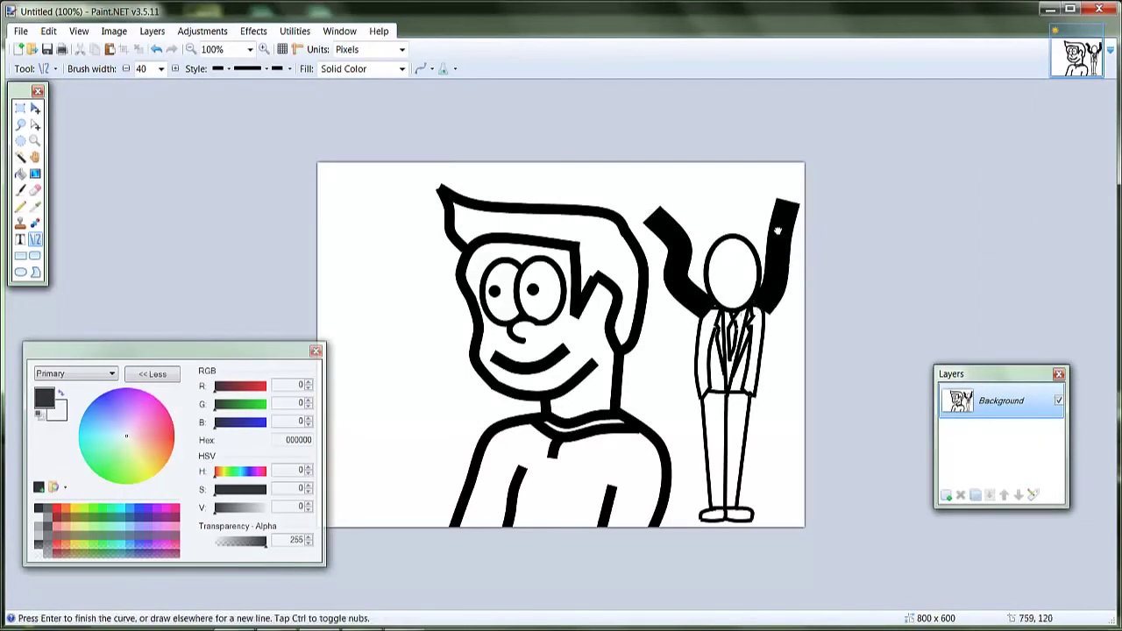
pyautogui.moveTo(791, 267); pyautogui.dragTo(773, 221)
pyautogui.moveTo(768, 314); pyautogui.dragTo(870, 321)
pyautogui.moveTo(695, 309)
pyautogui.mouseDown()
pyautogui.moveTo(579, 314)
pyautogui.moveTo(649, 375)
pyautogui.moveTo(627, 386)
pyautogui.mouseUp()
pyautogui.moveTo(742, 399)
pyautogui.mouseDown()
pyautogui.moveTo(775, 463)
pyautogui.moveTo(782, 421)
pyautogui.mouseUp()
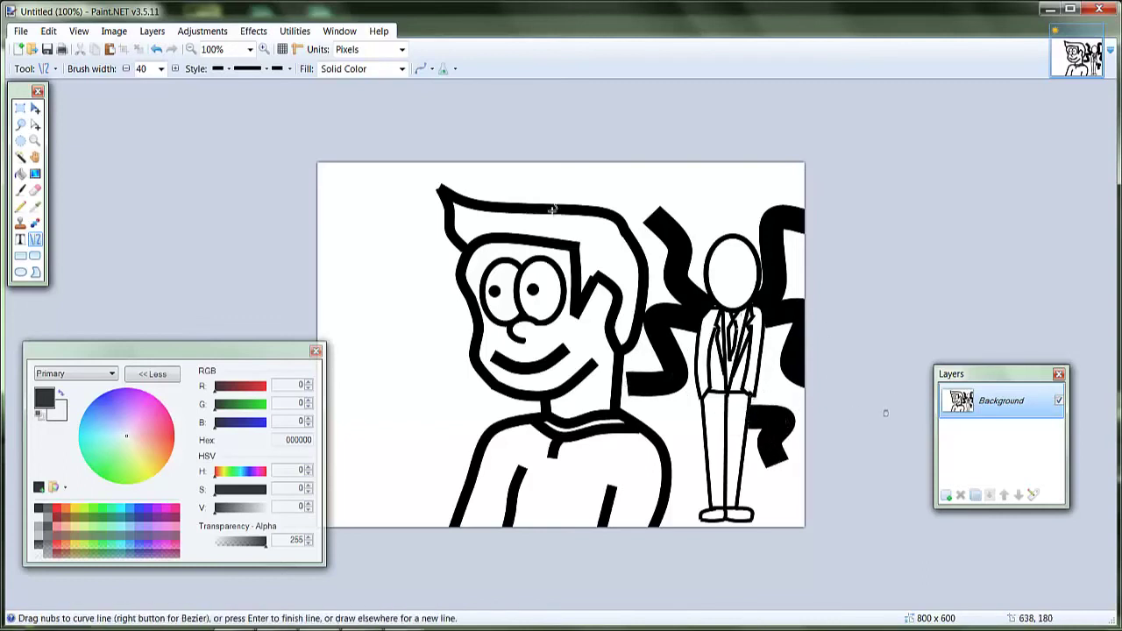
# - Undo the lower-right tentacle and add a new layer beneath the drawing
pyautogui.click(156, 50)
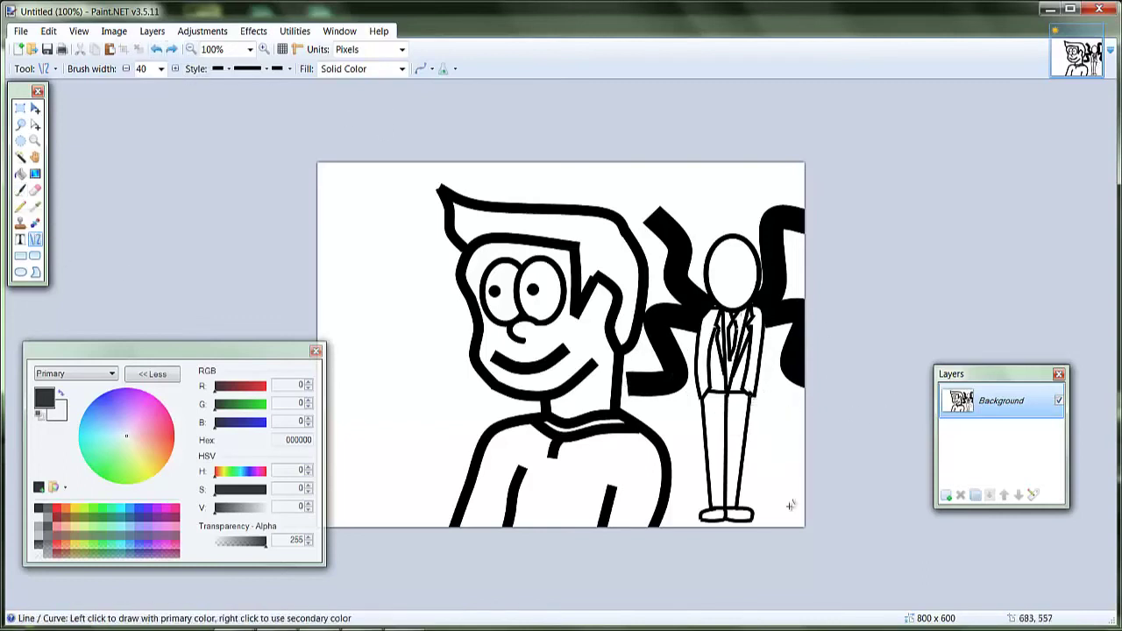
pyautogui.hotkey('ctrl', 'shift', 'n')
# - Delete the white area surrounding both figures from the Background layer using the Magic Wand
pyautogui.click(21, 157)
pyautogui.click(380, 254)
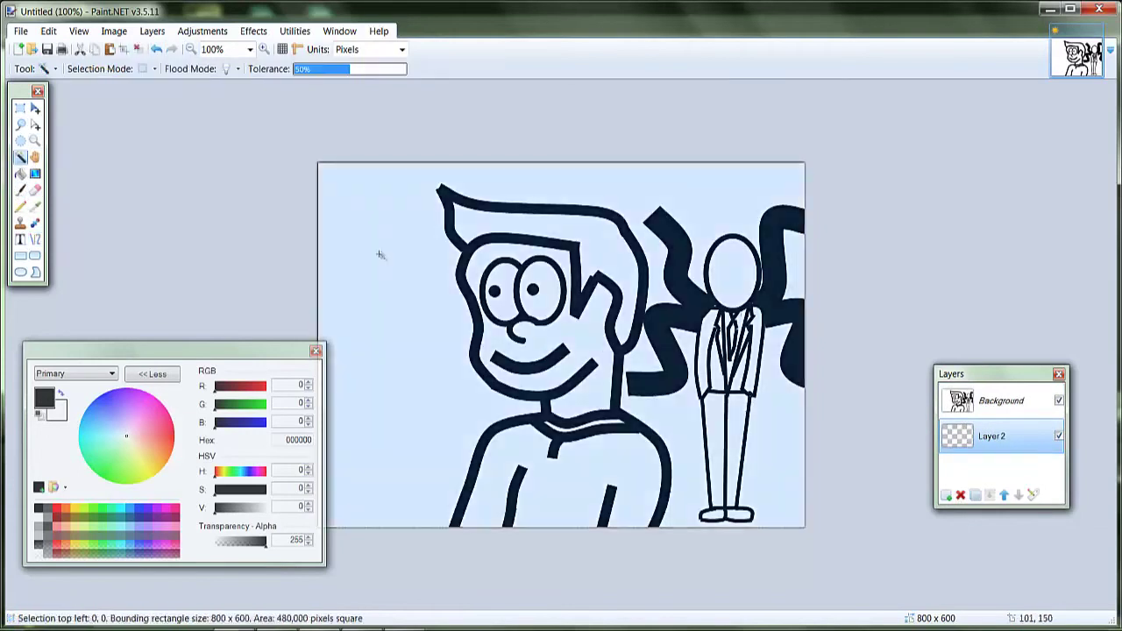
pyautogui.hotkey('alt', 'pageup')
pyautogui.click(395, 284)
pyautogui.press('Delete')
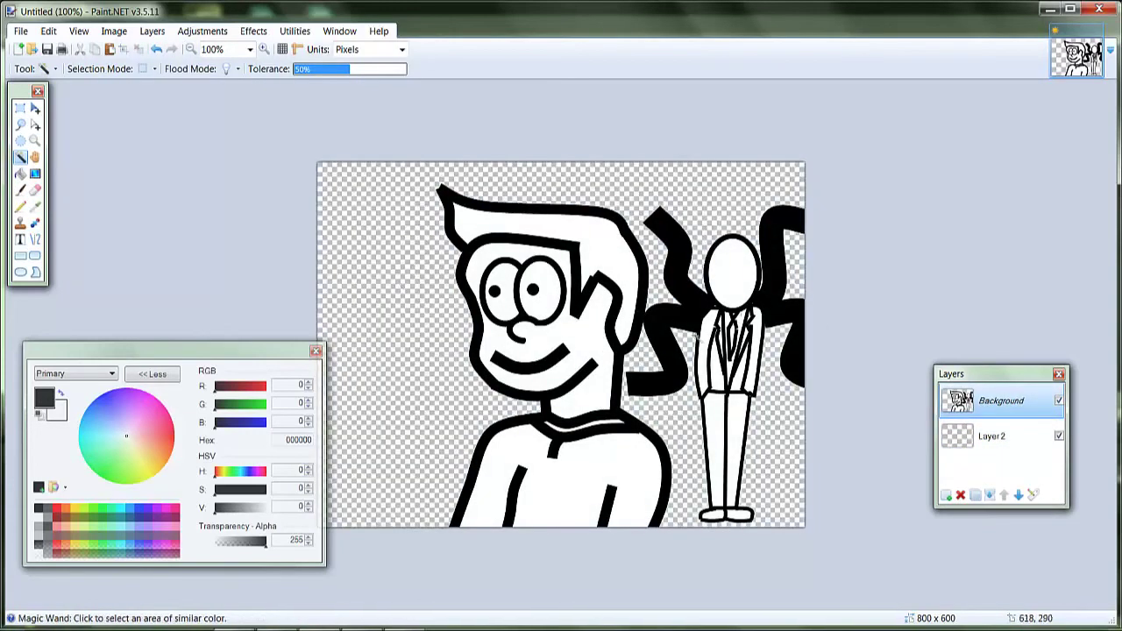
# - Select the large character's hair area and fill it with orange
pyautogui.click(558, 227)
pyautogui.click(20, 172)
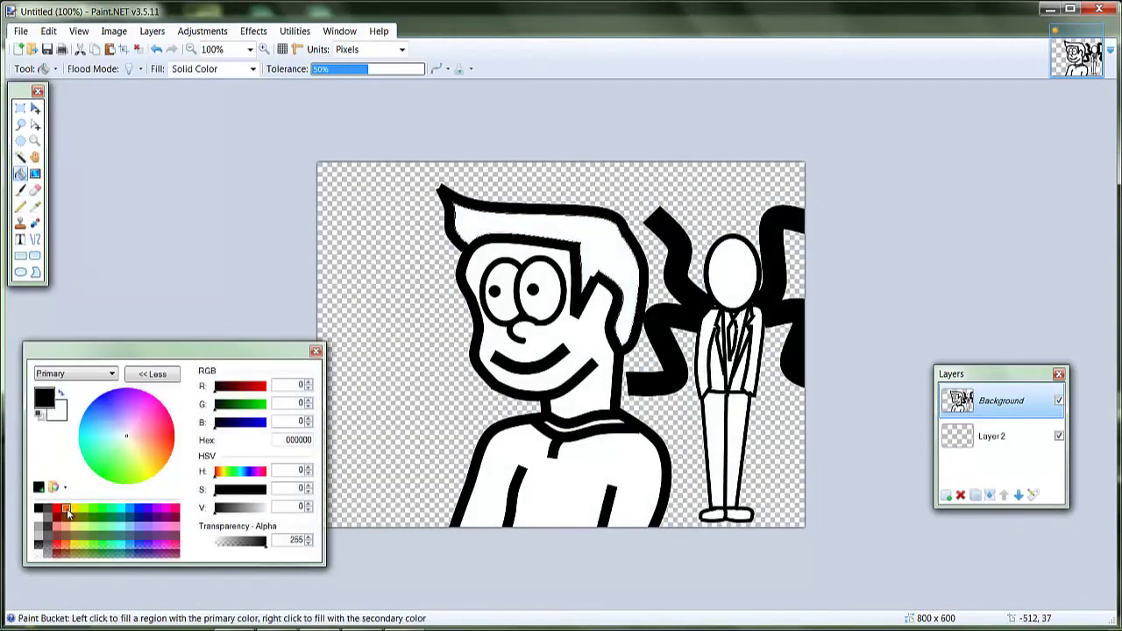
pyautogui.click(67, 509)
pyautogui.click(526, 224)
# - Fill the large character's face, ear and neck with the skin tone FFB27F, clearing the hair selection first
pyautogui.click(67, 518)
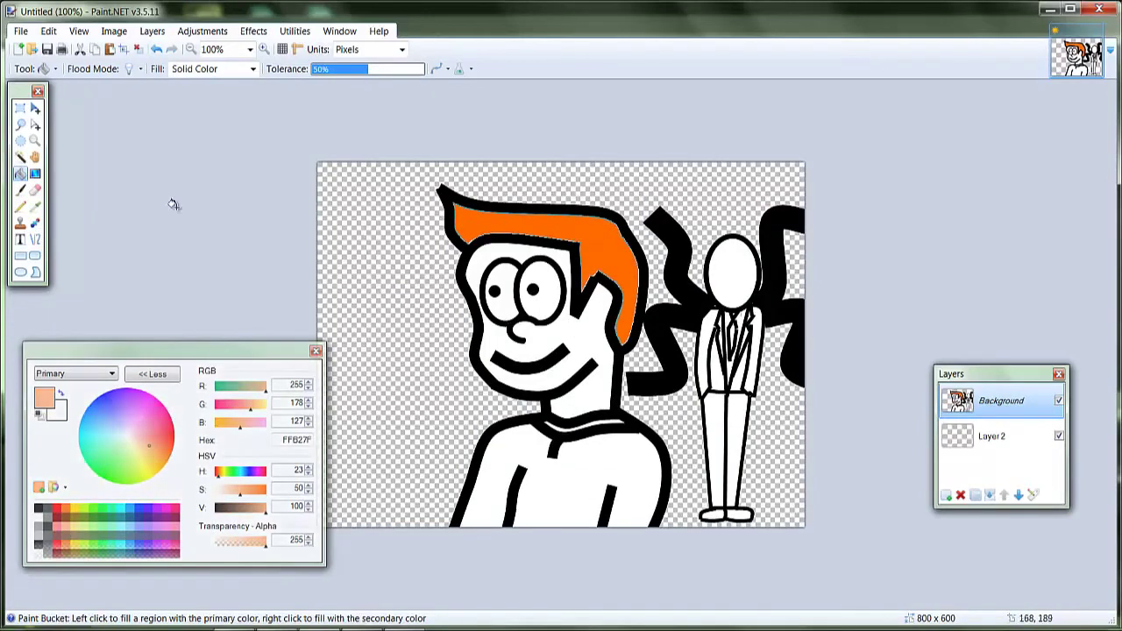
pyautogui.click(21, 107)
pyautogui.click(20, 173)
pyautogui.click(566, 322)
# - Fill the large character's sweater with salmon pink and set the primary color to dark gray 353535
pyautogui.click(56, 517)
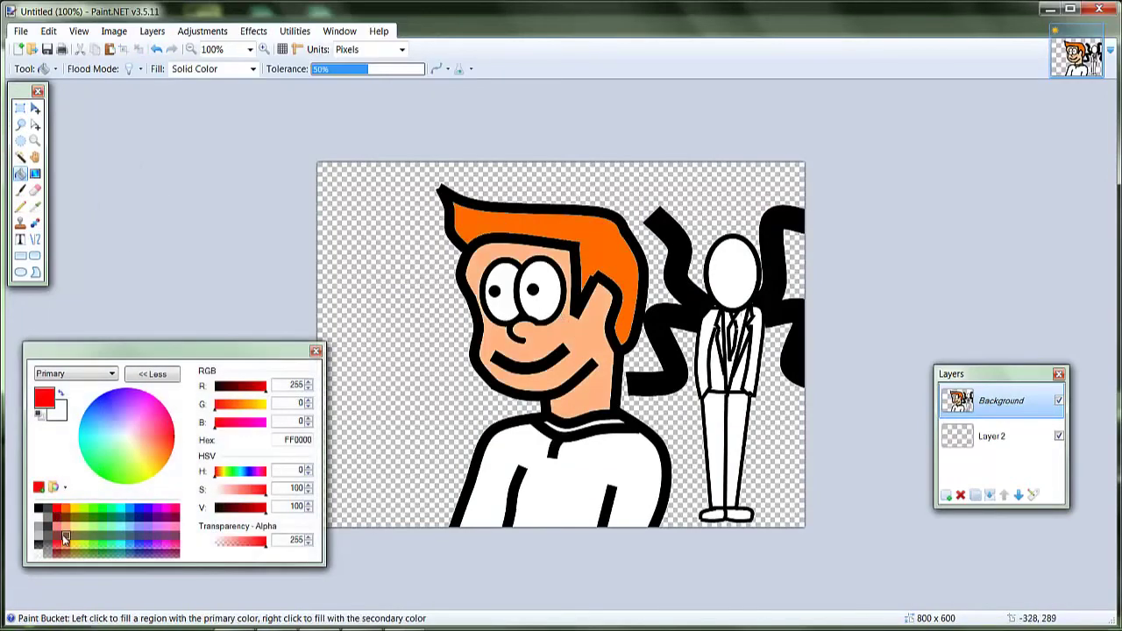
pyautogui.click(591, 441)
pyautogui.click(38, 508)
pyautogui.click(38, 524)
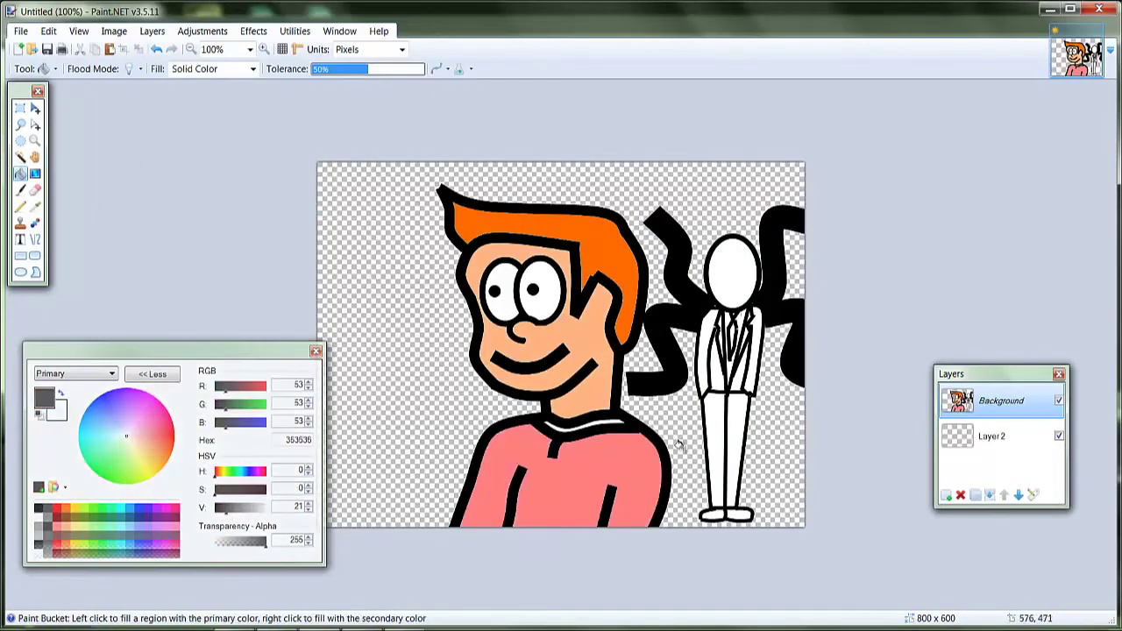
# - Fill the small figure's trouser legs and jacket areas with dark gray 353535
pyautogui.click(715, 456)
pyautogui.click(740, 456)
pyautogui.click(712, 364)
pyautogui.click(706, 350)
pyautogui.click(745, 365)
# - Raise the fill tolerance to 58% and try filling the rest of the small figure's suit with dark gray
pyautogui.click(264, 49)
pyautogui.click(264, 49)
pyautogui.click(264, 50)
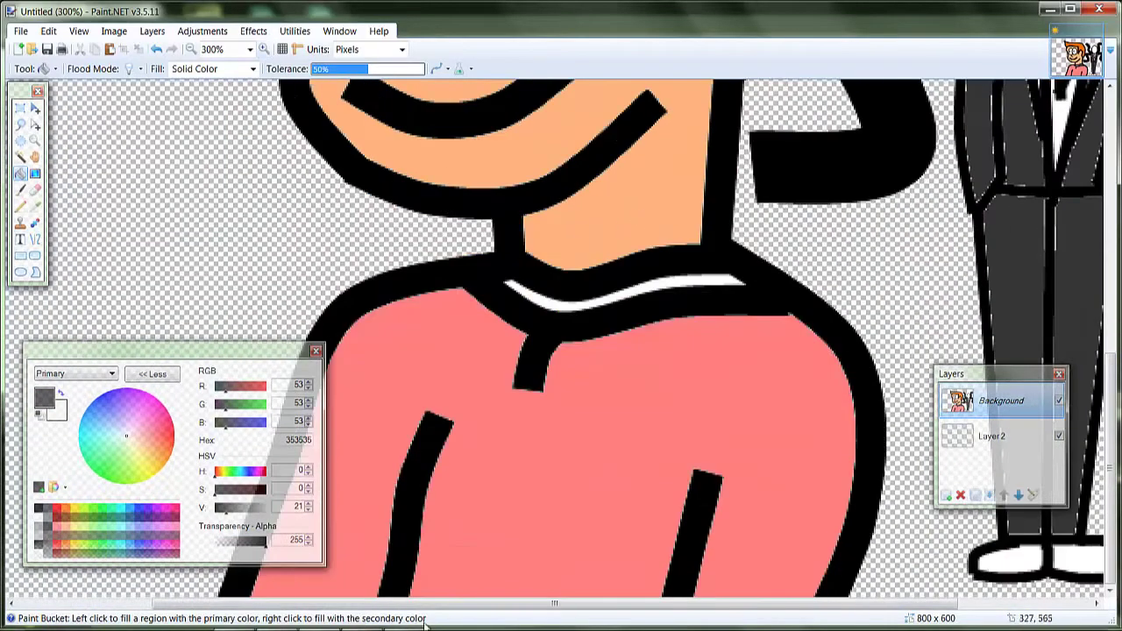
pyautogui.scroll(3, 377, 268)
pyautogui.click(378, 70)
pyautogui.click(805, 365)
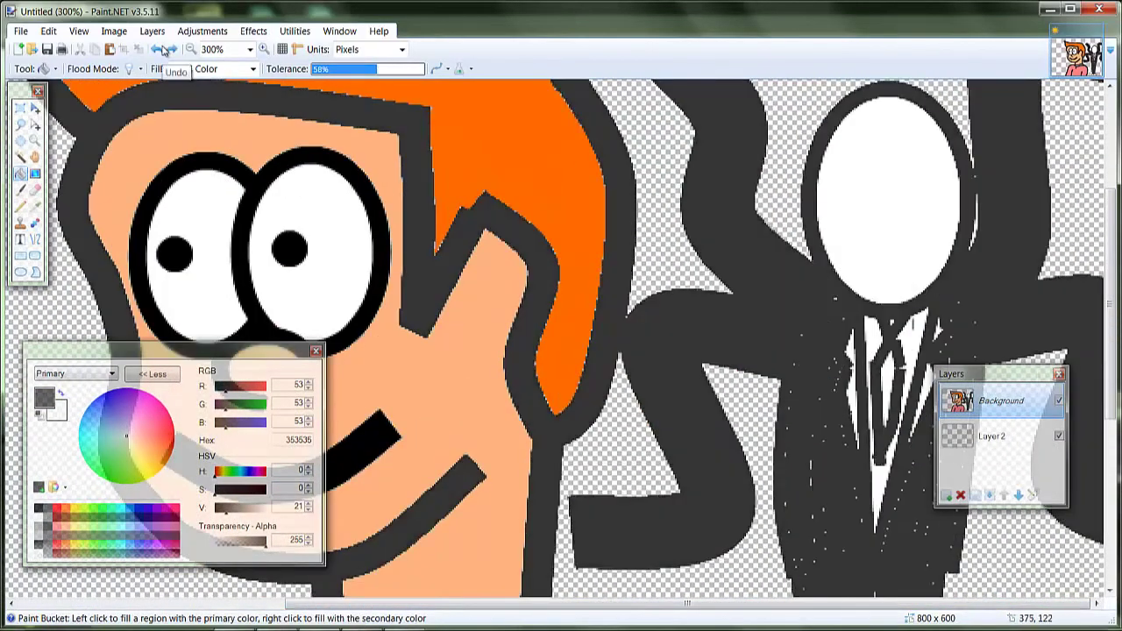
# - Undo the dark gray fills on the suit and outlines
pyautogui.click(163, 50)
pyautogui.click(163, 50)
pyautogui.click(163, 50)
# - Try to select the small figure's trousers and jacket with the Magic Wand
pyautogui.press('s')
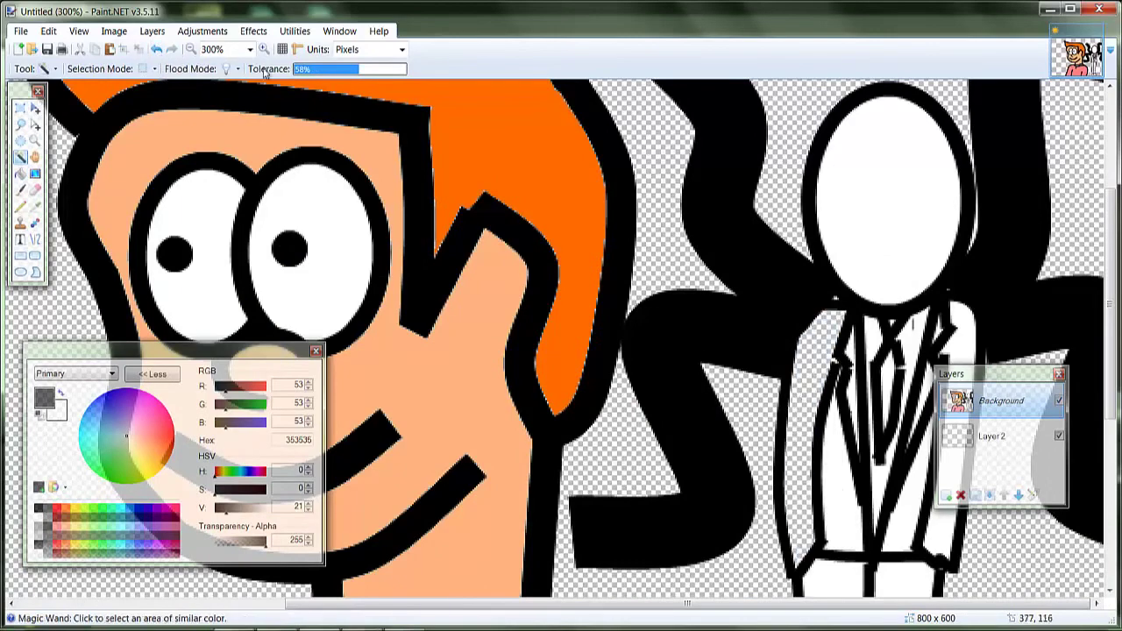
pyautogui.press('f')
pyautogui.click(190, 49)
pyautogui.click(190, 49)
pyautogui.click(190, 49)
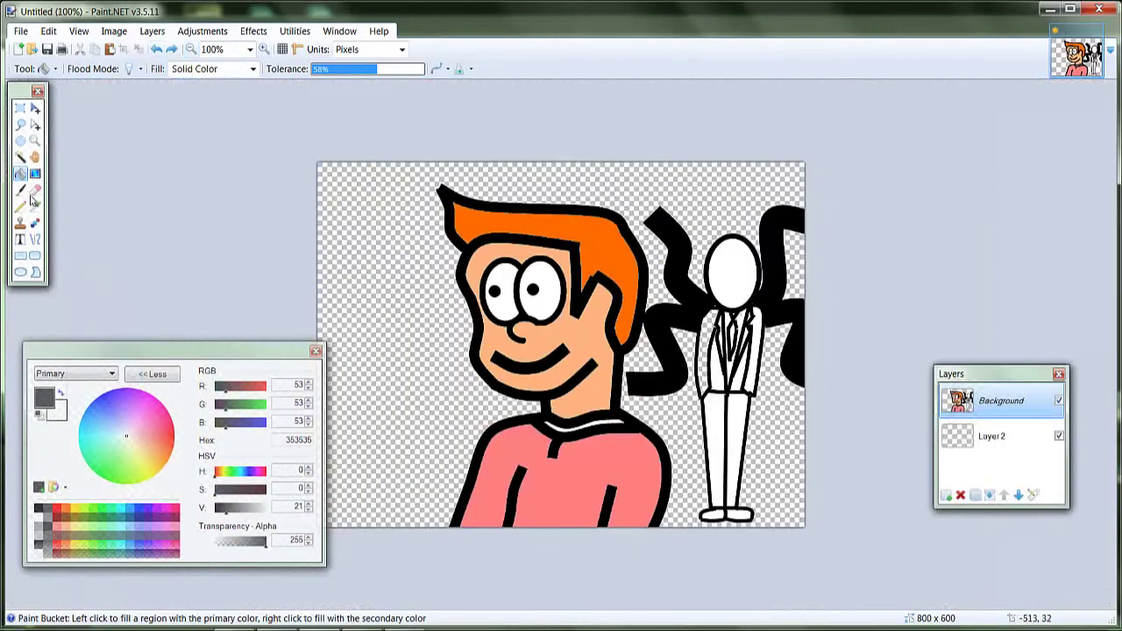
pyautogui.click(20, 157)
pyautogui.click(715, 421)
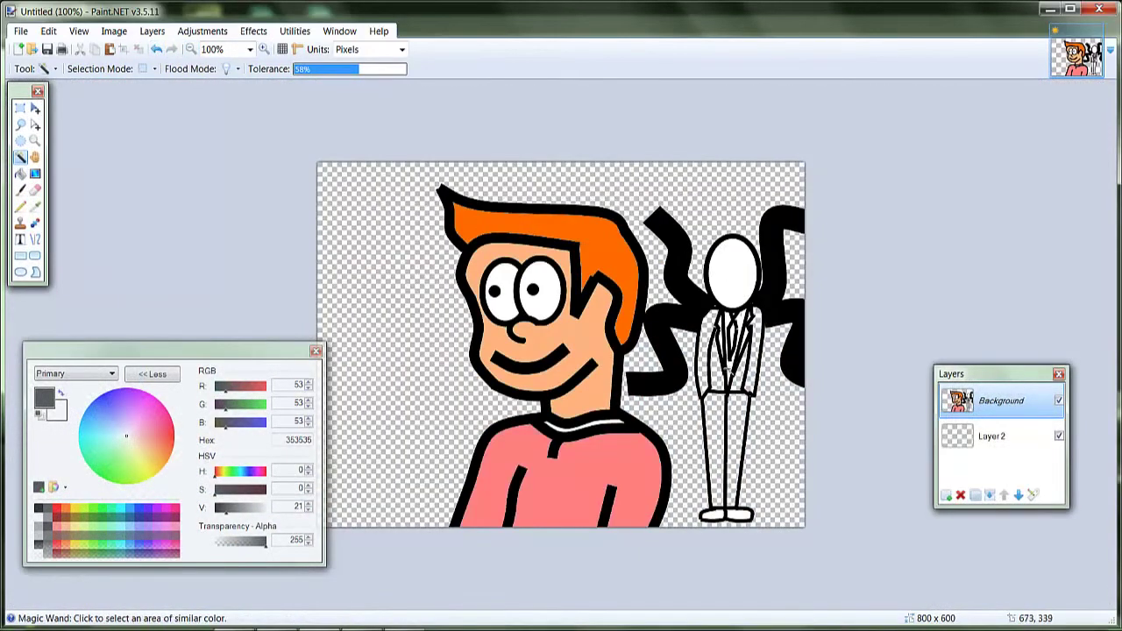
pyautogui.click(720, 341)
# - Make Layer 2 active and undo the trial dark gray Paintbrush strokes
pyautogui.press('b')
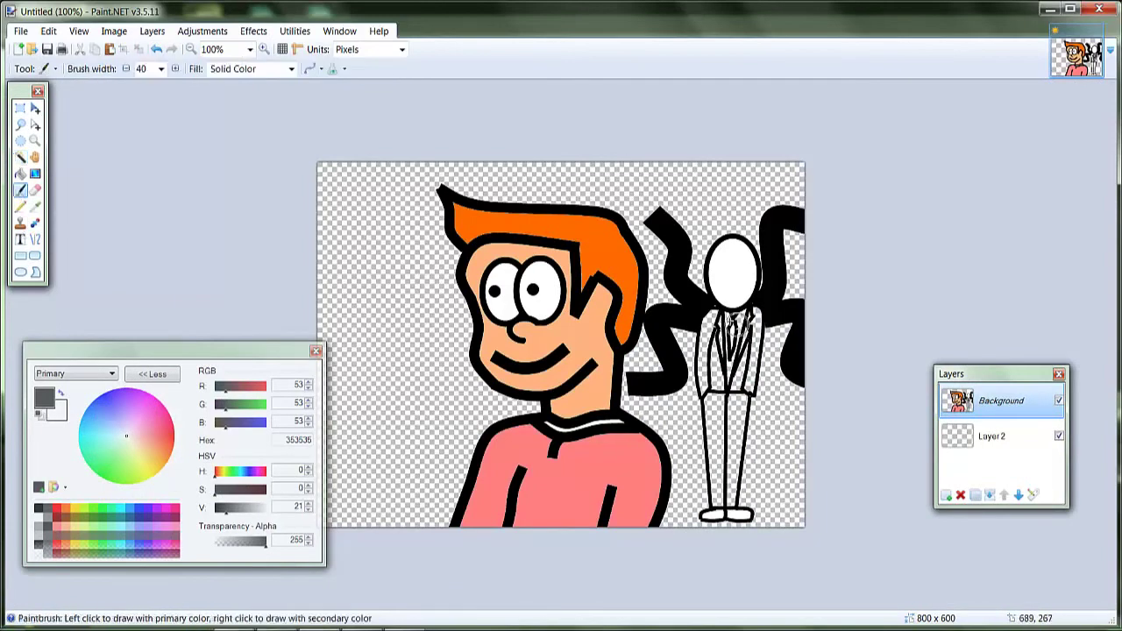
pyautogui.moveTo(741, 316)
pyautogui.mouseDown()
pyautogui.moveTo(706, 353)
pyautogui.moveTo(714, 399)
pyautogui.moveTo(772, 483)
pyautogui.moveTo(321, 471)
pyautogui.mouseUp()
pyautogui.click(992, 436)
pyautogui.moveTo(393, 169); pyautogui.dragTo(478, 427)
pyautogui.hotkey('ctrl', 'z')
pyautogui.hotkey('ctrl', 'z')
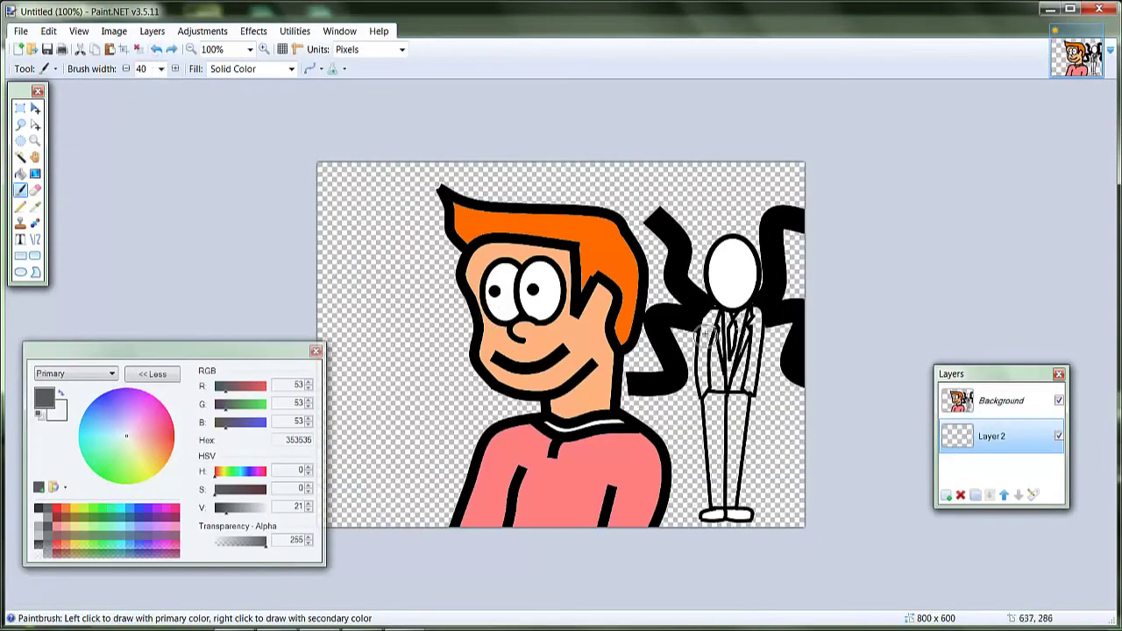
# - Paint dark gray 353535 on Layer 2 behind the small figure's jacket and trousers with brush width 40
pyautogui.press('s')
pyautogui.press('b')
pyautogui.moveTo(736, 316)
pyautogui.mouseDown()
pyautogui.moveTo(715, 377)
pyautogui.moveTo(706, 496)
pyautogui.moveTo(726, 473)
pyautogui.moveTo(748, 399)
pyautogui.moveTo(752, 320)
pyautogui.mouseUp()
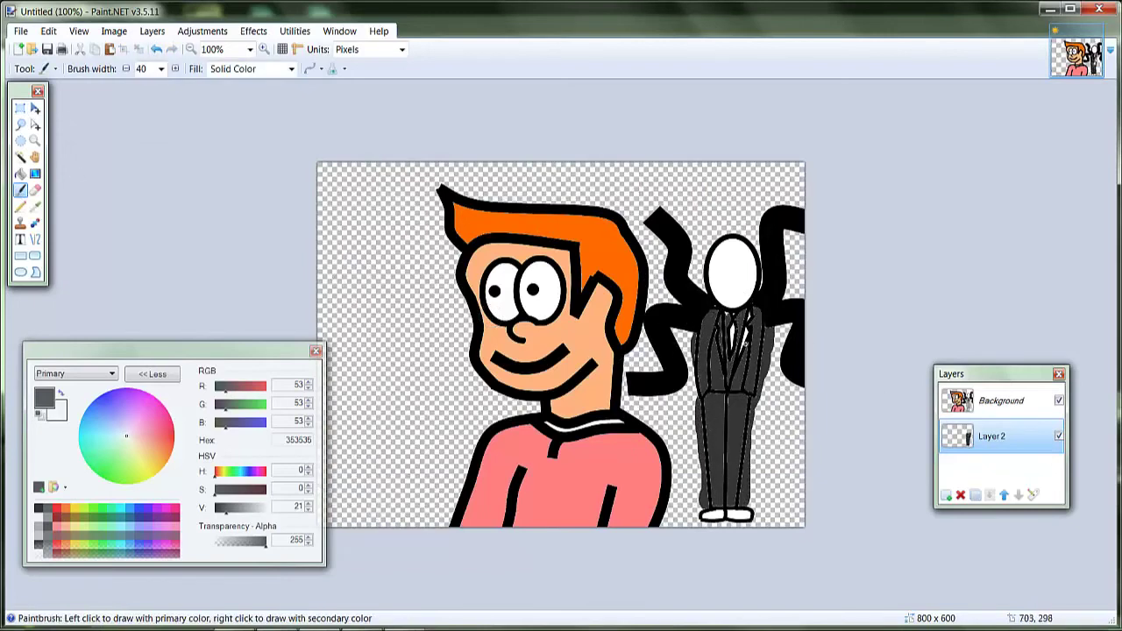
# - Paint dark gray shadows along the tentacles on both sides of the small figure on Layer 2
pyautogui.moveTo(683, 375); pyautogui.dragTo(662, 314)
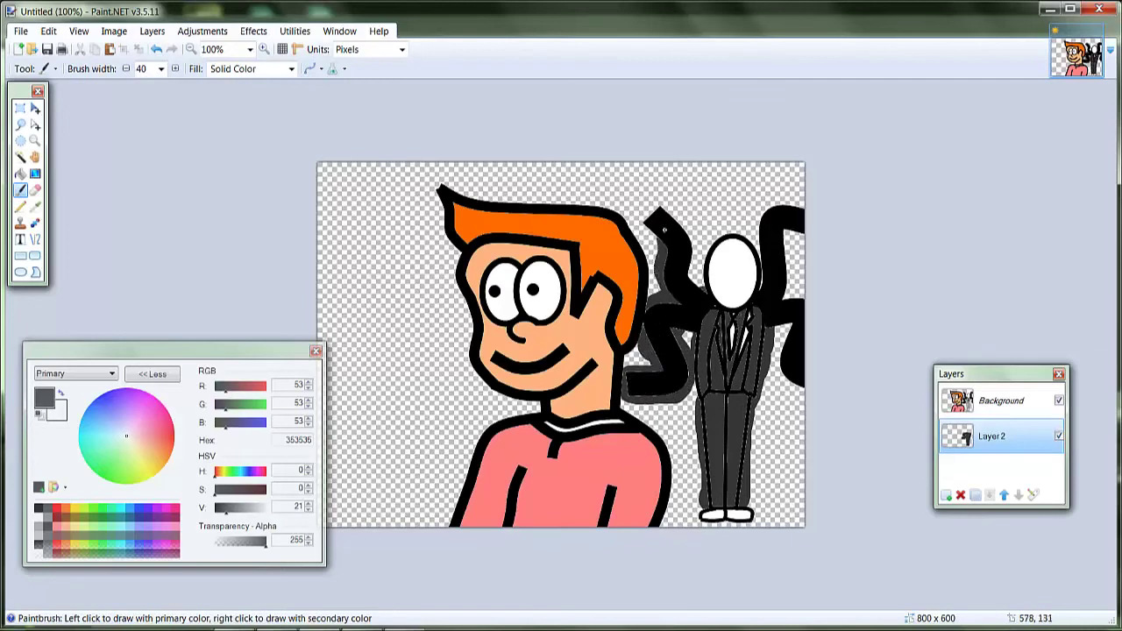
pyautogui.moveTo(663, 229); pyautogui.dragTo(697, 281)
pyautogui.moveTo(745, 210)
pyautogui.mouseDown()
pyautogui.moveTo(793, 254)
pyautogui.moveTo(785, 351)
pyautogui.moveTo(763, 395)
pyautogui.mouseUp()
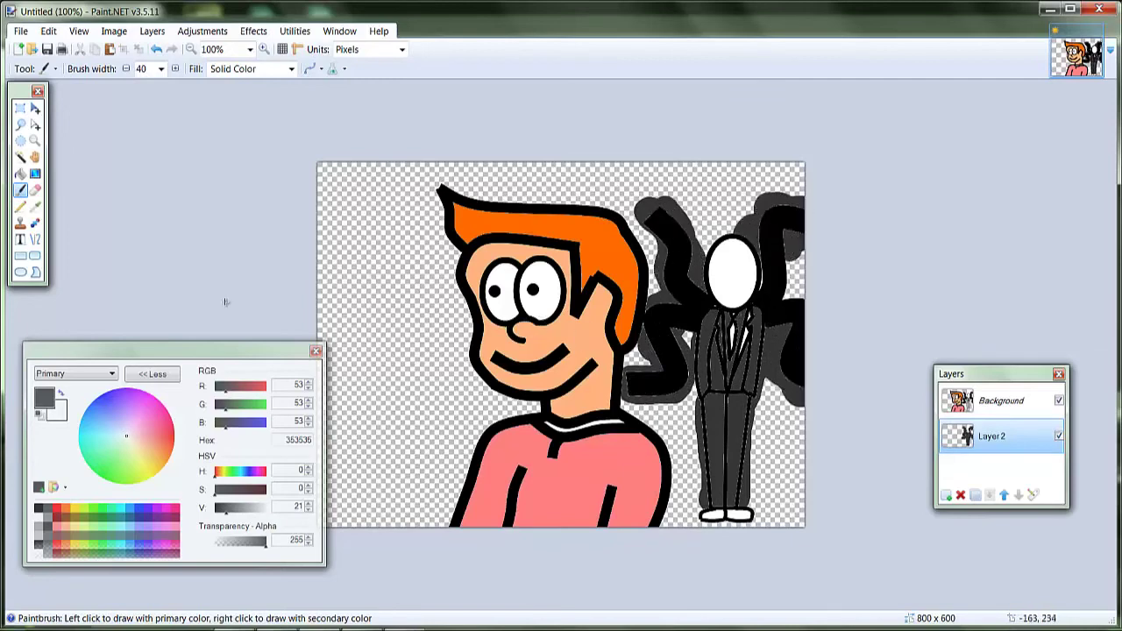
# - Try drawing black ellipses on the small figure's blank face with brush width 14, and undo them
pyautogui.click(20, 271)
pyautogui.moveTo(712, 242)
pyautogui.mouseDown()
pyautogui.moveTo(723, 249)
pyautogui.moveTo(693, 289)
pyautogui.moveTo(321, 377)
pyautogui.mouseUp()
pyautogui.hotkey('ctrl', 'z')
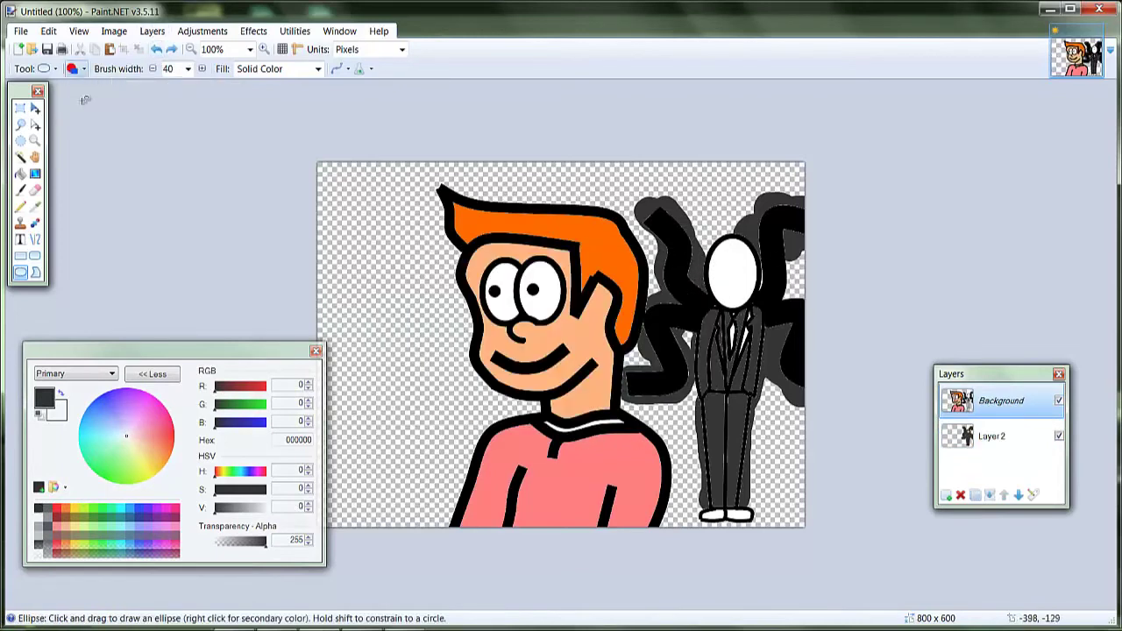
pyautogui.click(188, 68)
pyautogui.write('14')
pyautogui.press('Return')
pyautogui.moveTo(717, 260); pyautogui.dragTo(749, 291)
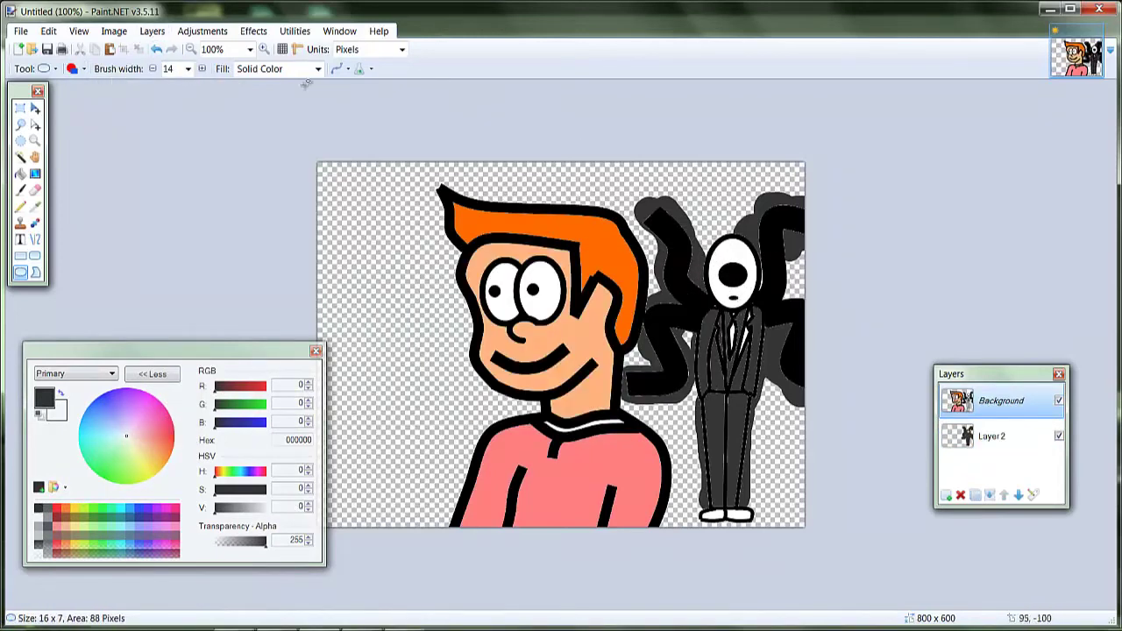
pyautogui.hotkey('ctrl', 'z')
# - Add a new layer beneath Layer 2 and set the primary color to violet-blue 4800FF
pyautogui.click(157, 510)
pyautogui.hotkey('ctrl', 'shift', 'n')
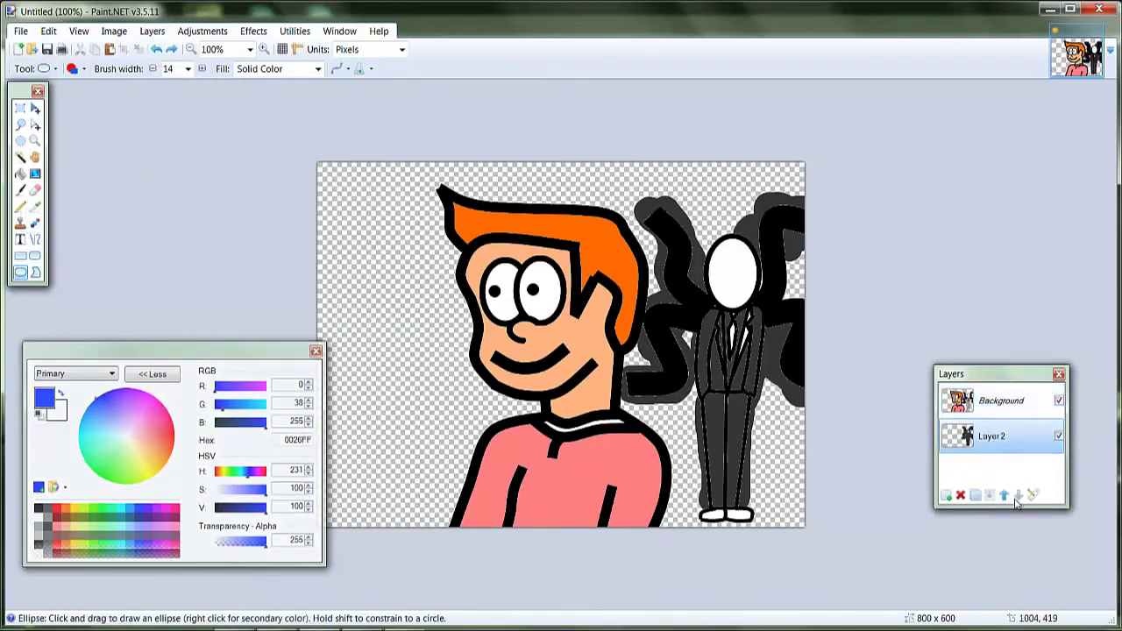
pyautogui.click(157, 518)
# - Paint the whole background of Layer 3 violet-blue 4800FF using the Paintbrush at width 475
pyautogui.click(20, 190)
pyautogui.click(161, 68)
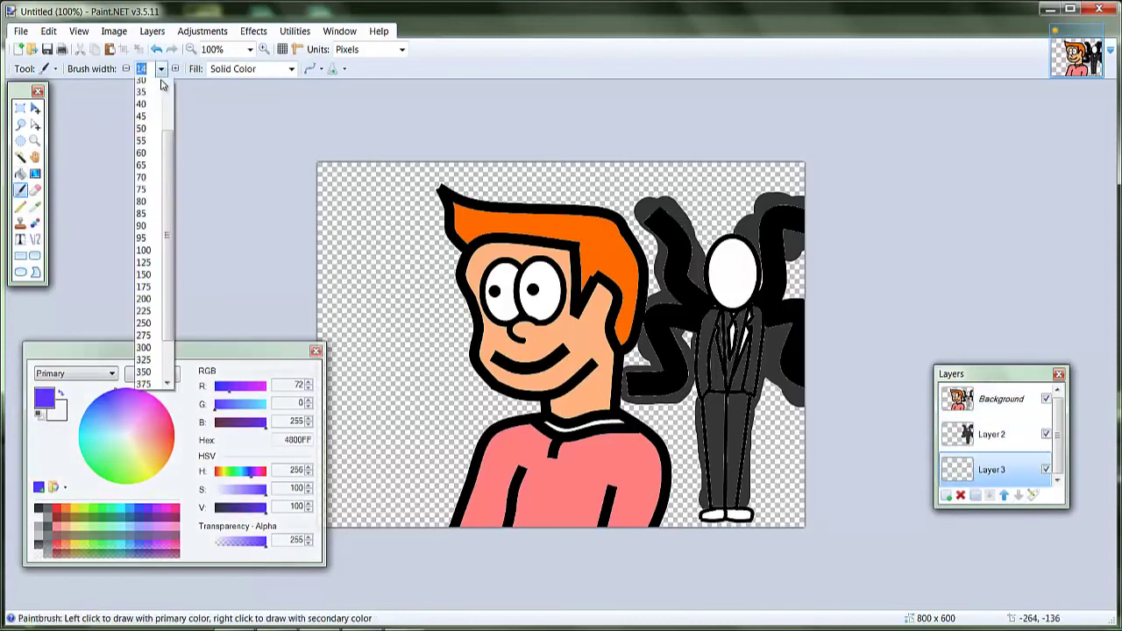
pyautogui.click(167, 289)
pyautogui.moveTo(377, 165); pyautogui.dragTo(329, 171)
pyautogui.click(160, 68)
pyautogui.click(143, 425)
pyautogui.moveTo(421, 438); pyautogui.dragTo(614, 219)
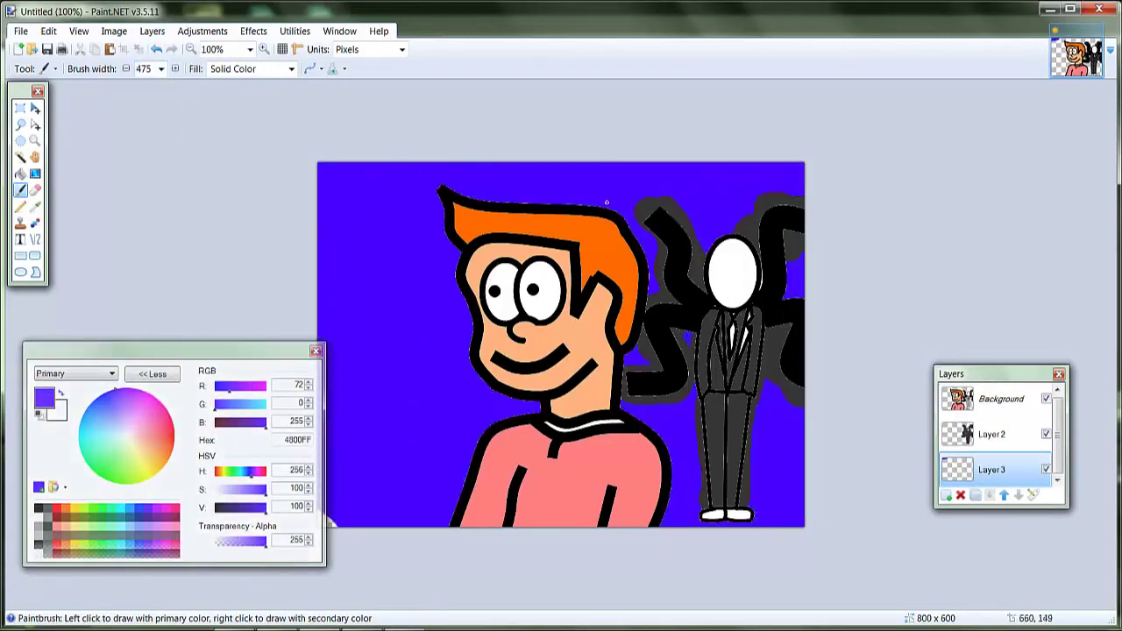
# - Set the brush width to 300 and darken the primary color to 2A00A0
pyautogui.click(161, 69)
pyautogui.click(143, 340)
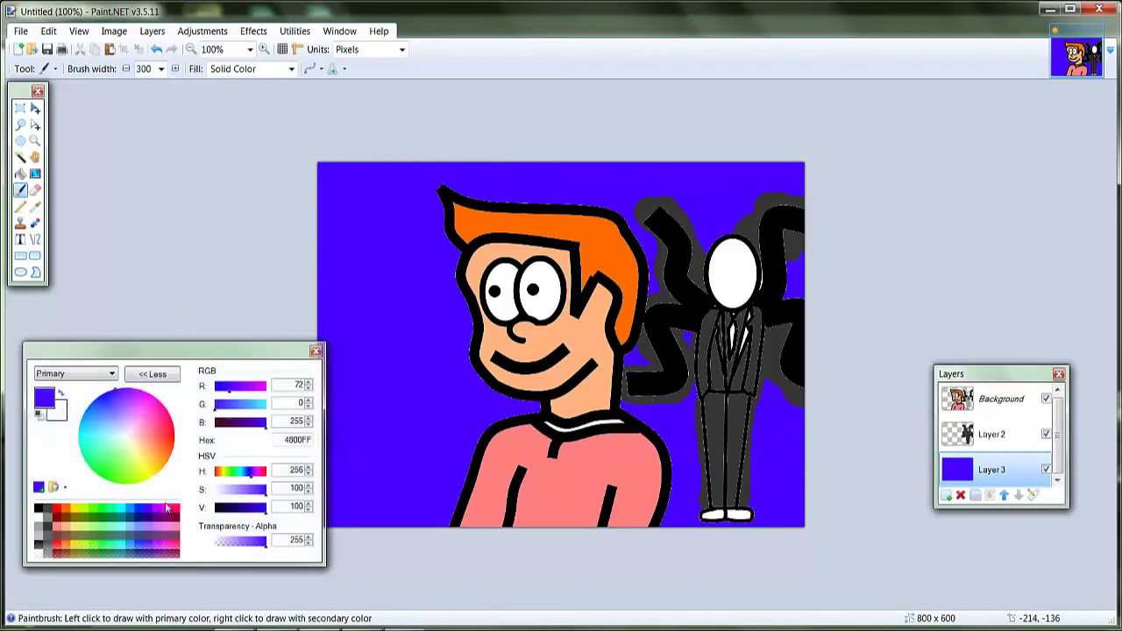
pyautogui.click(247, 507)
# - Try painting a dark violet border around the background, and undo the strokes
pyautogui.moveTo(371, 341); pyautogui.dragTo(338, 476)
pyautogui.moveTo(456, 254); pyautogui.dragTo(469, 145)
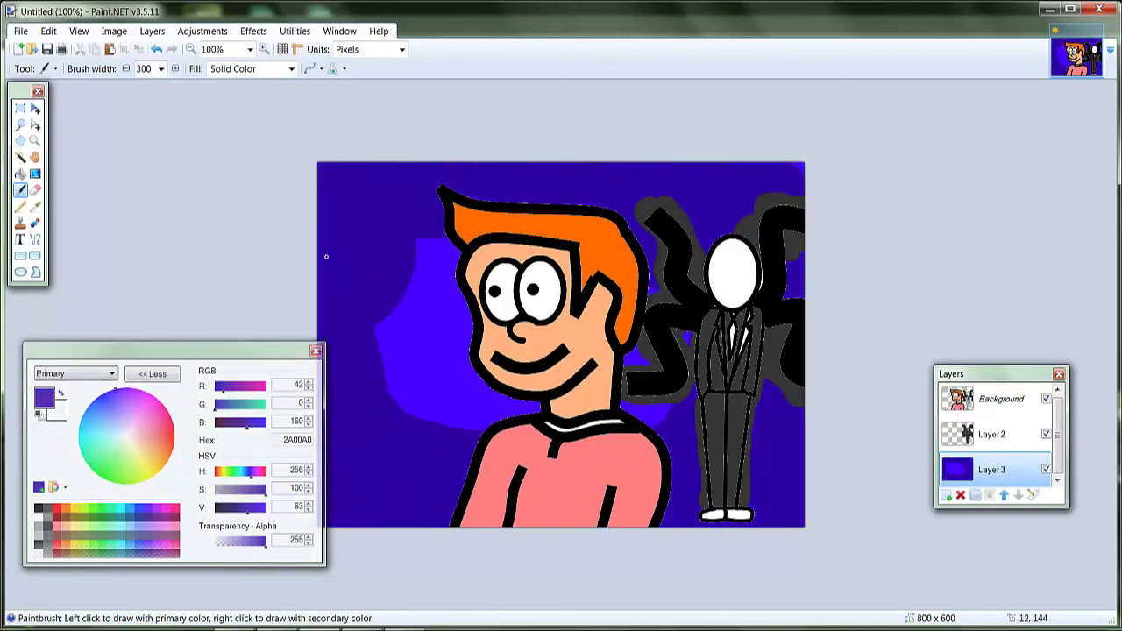
pyautogui.click(156, 49)
pyautogui.click(156, 49)
# - Paint dark violet 2A00A0 on the background behind the large character, using brush widths 500 and 450
pyautogui.click(443, 275)
pyautogui.click(161, 69)
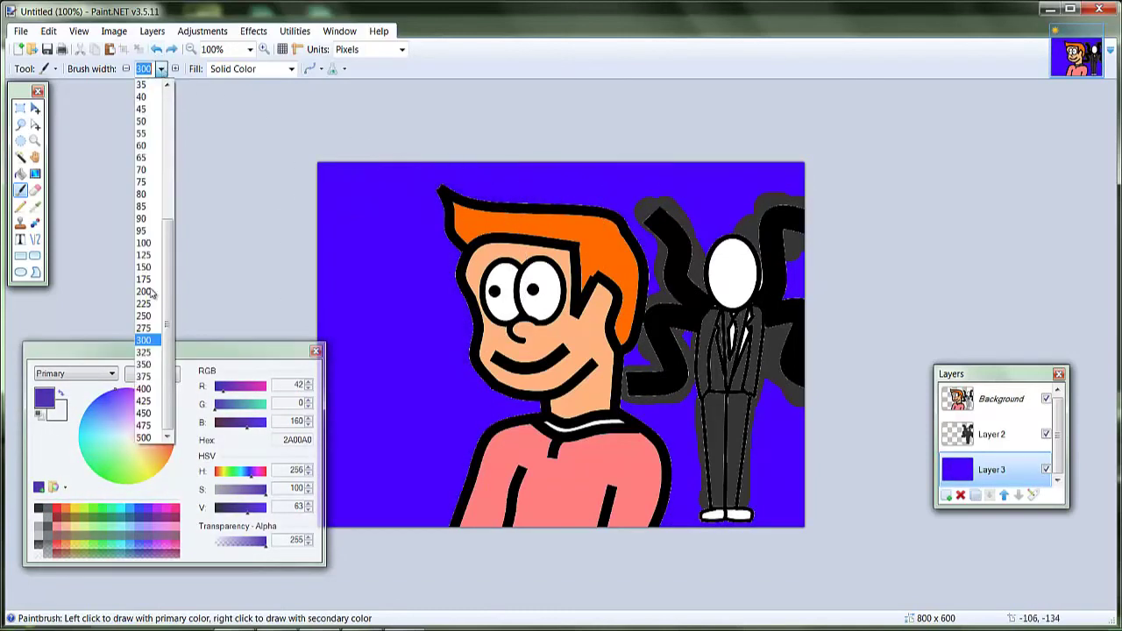
pyautogui.click(143, 438)
pyautogui.click(491, 324)
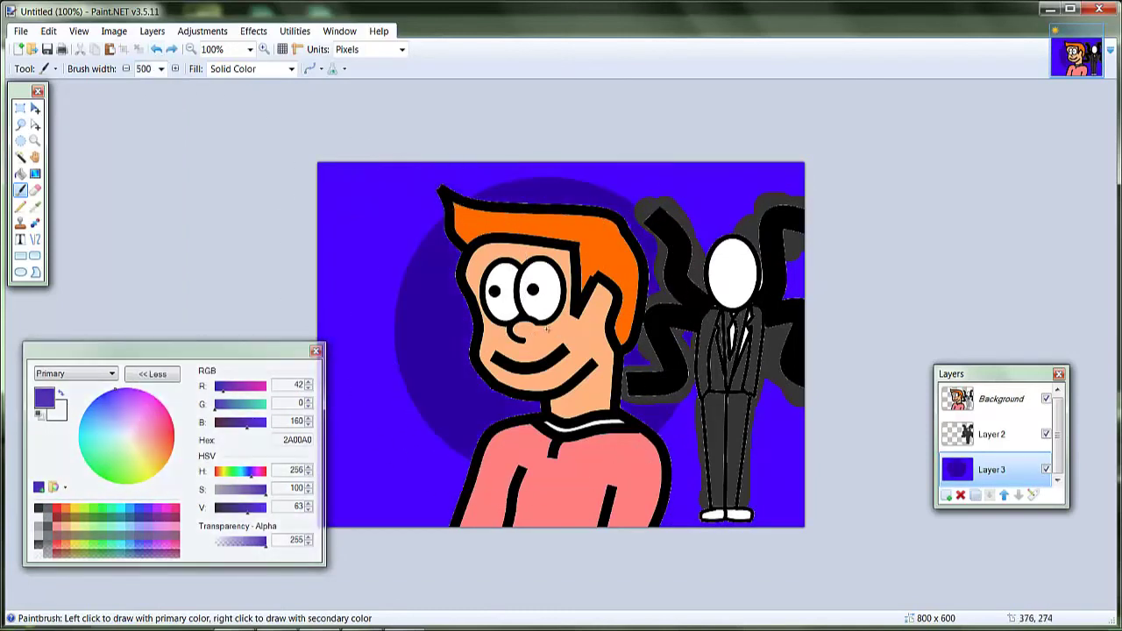
pyautogui.click(160, 69)
pyautogui.click(143, 413)
pyautogui.moveTo(564, 345)
pyautogui.mouseDown()
pyautogui.moveTo(446, 308)
pyautogui.moveTo(368, 456)
pyautogui.mouseUp()
# - Choose bright blue and a smaller brush width, and paint around the outer part of the background
pyautogui.click(130, 508)
pyautogui.click(160, 68)
pyautogui.click(145, 305)
pyautogui.moveTo(368, 167)
pyautogui.mouseDown()
pyautogui.moveTo(348, 481)
pyautogui.moveTo(439, 108)
pyautogui.moveTo(368, 123)
pyautogui.mouseUp()
# - Darken the blue, set the brush width to 200 and paint a large oval behind the figures
pyautogui.click(240, 507)
pyautogui.click(161, 69)
pyautogui.click(140, 110)
pyautogui.moveTo(430, 235)
pyautogui.mouseDown()
pyautogui.moveTo(404, 257)
pyautogui.moveTo(676, 236)
pyautogui.moveTo(371, 338)
pyautogui.mouseUp()
# - Paint successively smaller background ovals behind the large character's head in cyan 00FFFF, green 00FF90 and bright green
pyautogui.click(123, 509)
pyautogui.moveTo(460, 351)
pyautogui.mouseDown()
pyautogui.moveTo(558, 244)
pyautogui.moveTo(465, 237)
pyautogui.mouseUp()
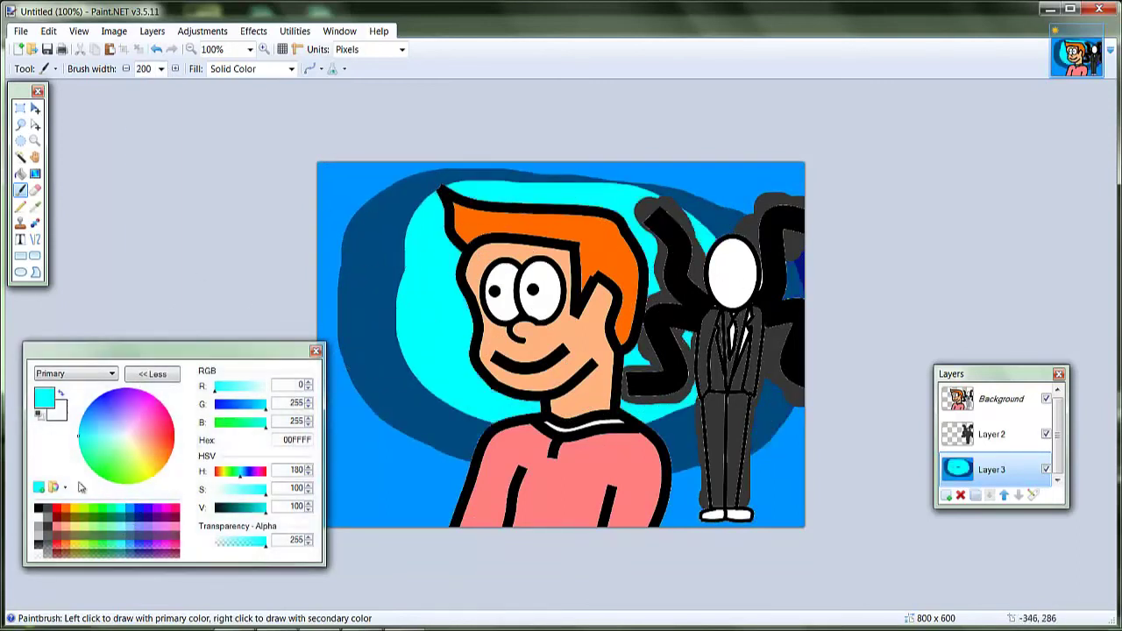
pyautogui.moveTo(631, 228); pyautogui.dragTo(439, 377)
pyautogui.click(111, 510)
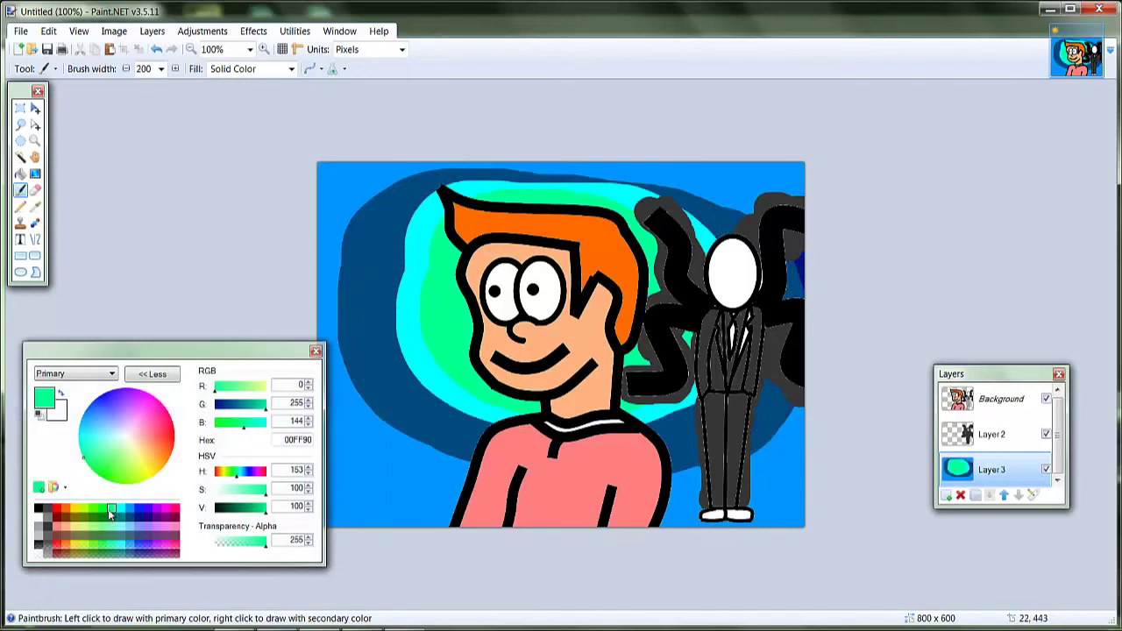
pyautogui.moveTo(478, 263); pyautogui.dragTo(391, 350)
# - Paint the corners and outer edges of the background blue 0026FF, moving the color palette aside for access
pyautogui.click(139, 518)
pyautogui.click(273, 183)
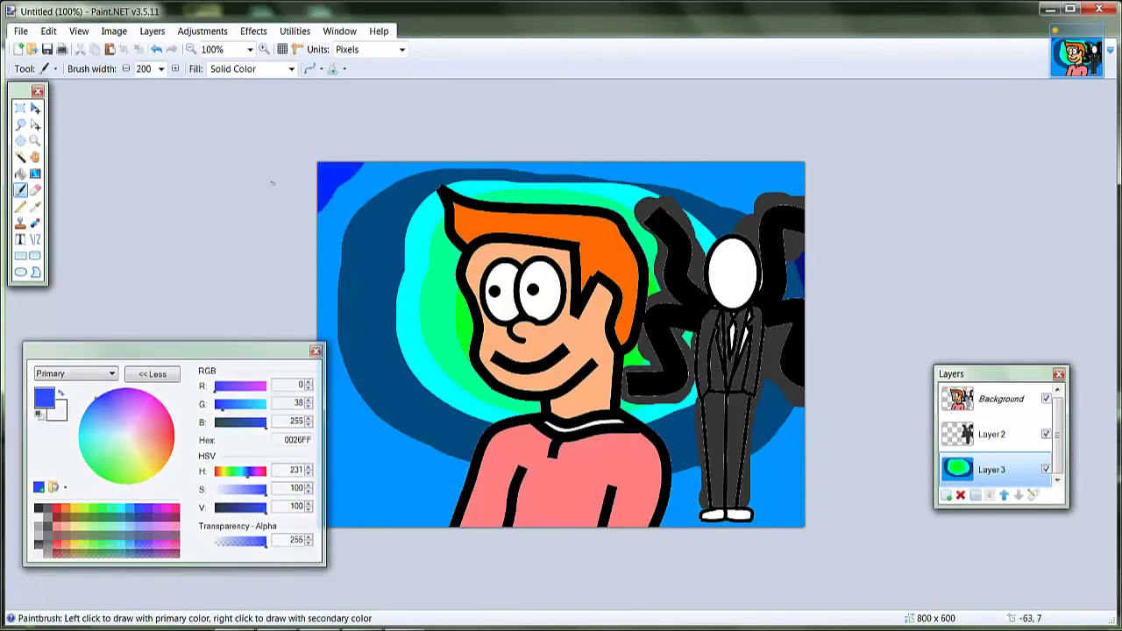
pyautogui.moveTo(831, 497); pyautogui.dragTo(772, 473)
pyautogui.moveTo(263, 351); pyautogui.dragTo(159, 343)
pyautogui.moveTo(351, 421); pyautogui.dragTo(414, 568)
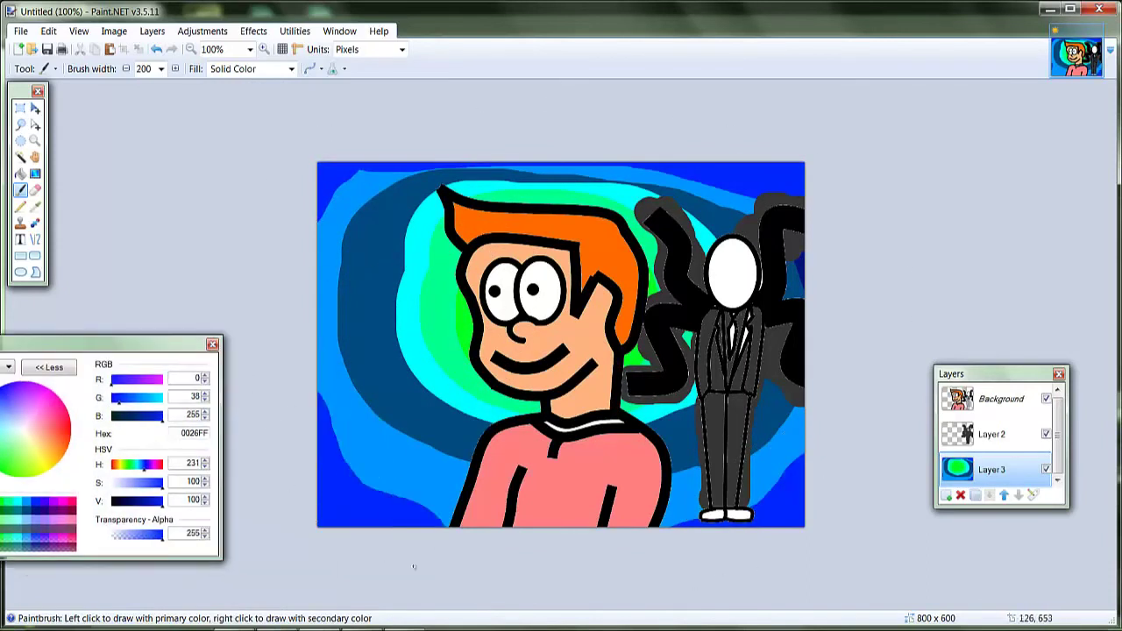
pyautogui.click(21, 238)
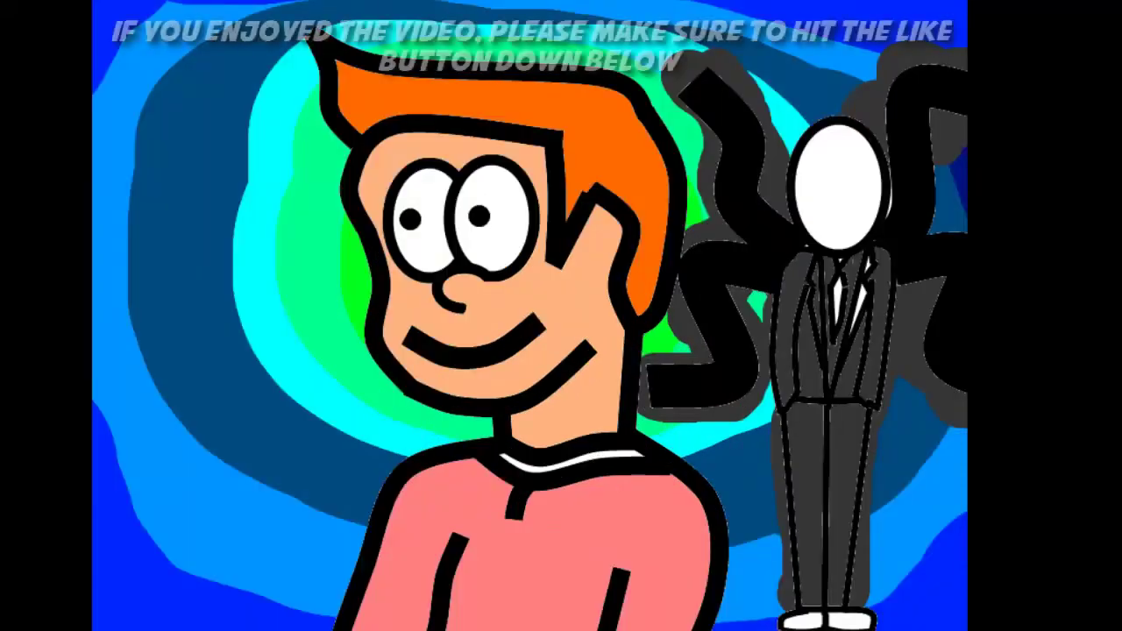